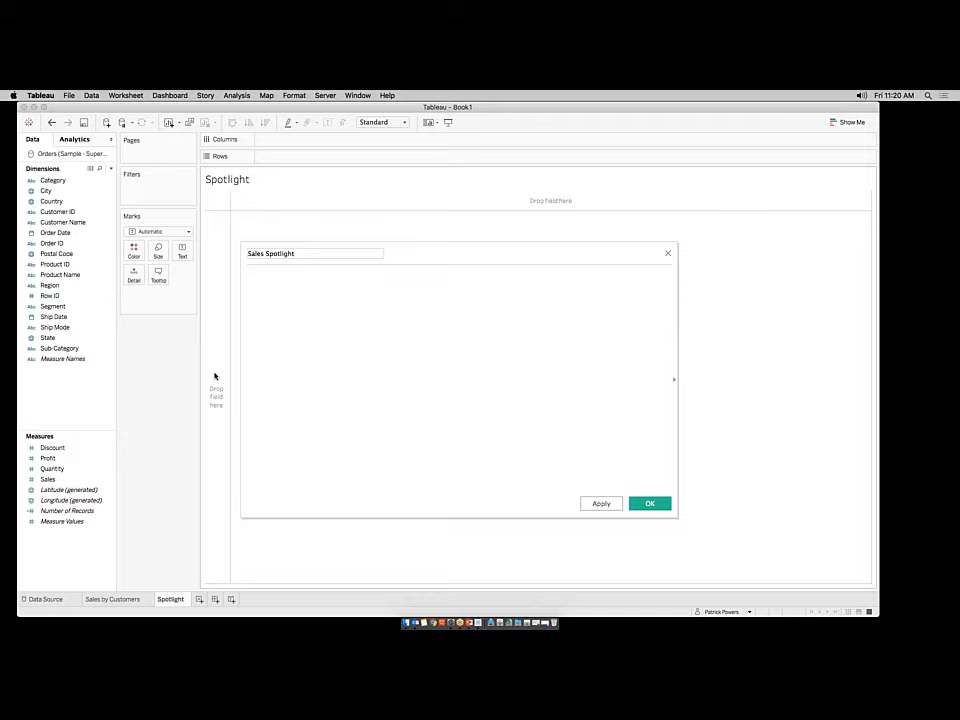
Step: Write the condition IF SUM([Sales]) > 10000 as the first line of the Sales Spotlight calculation
text(if)
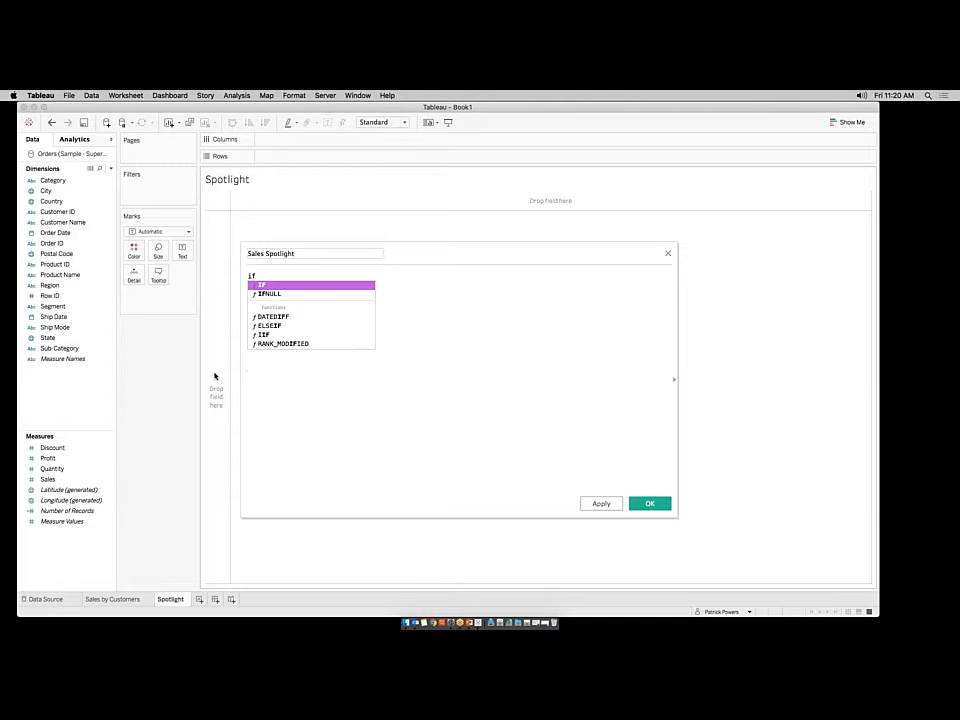
key(Return)
text(sum)
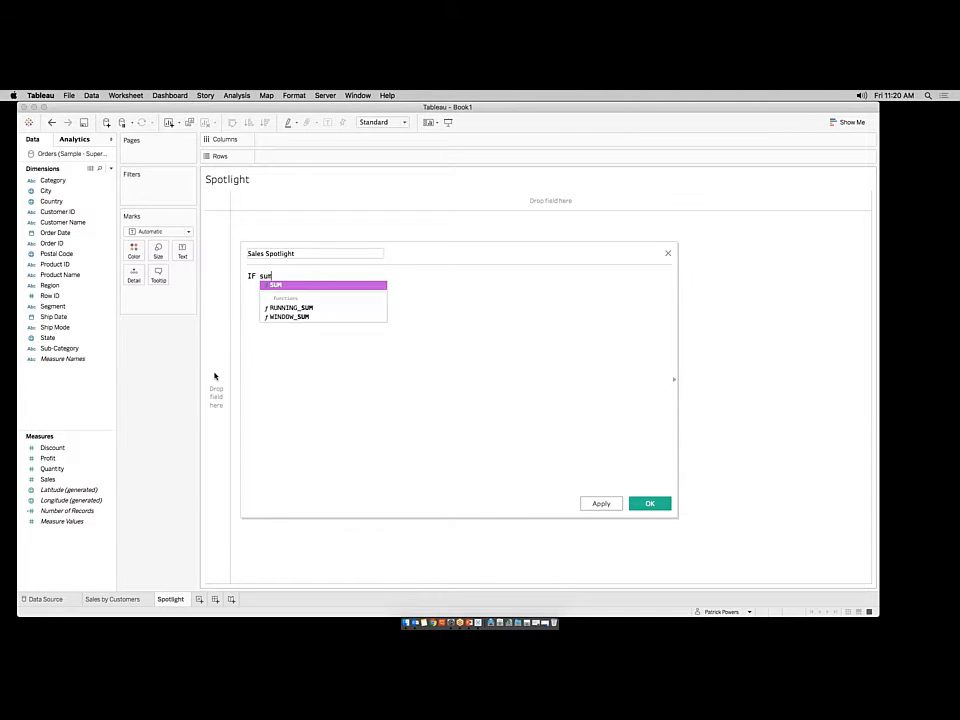
key(Return)
text(Sal)
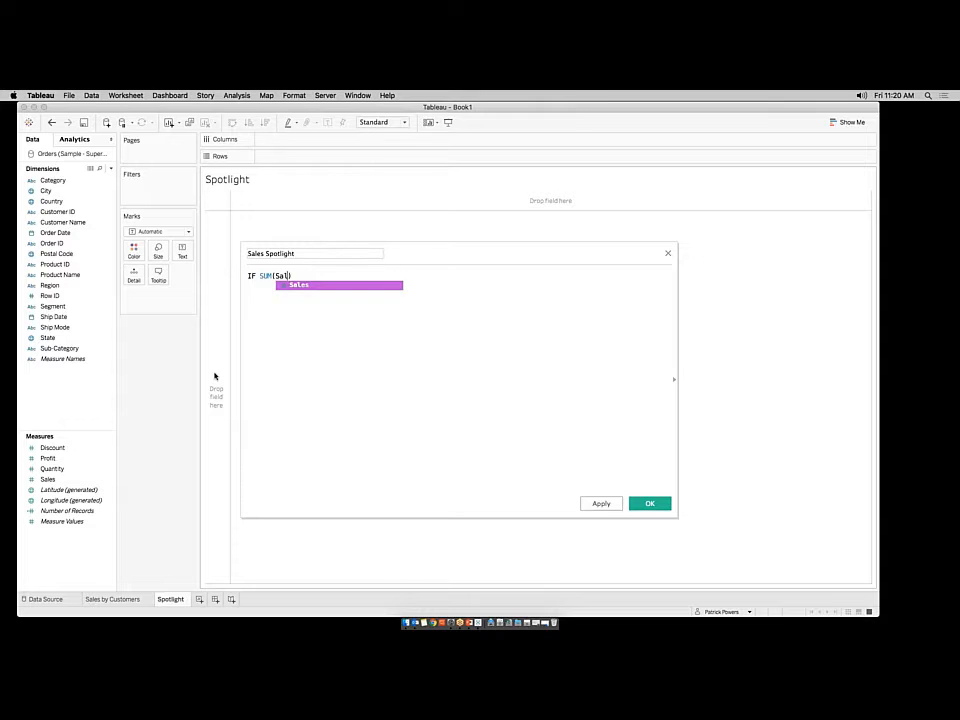
key(Return)
text() > 1)
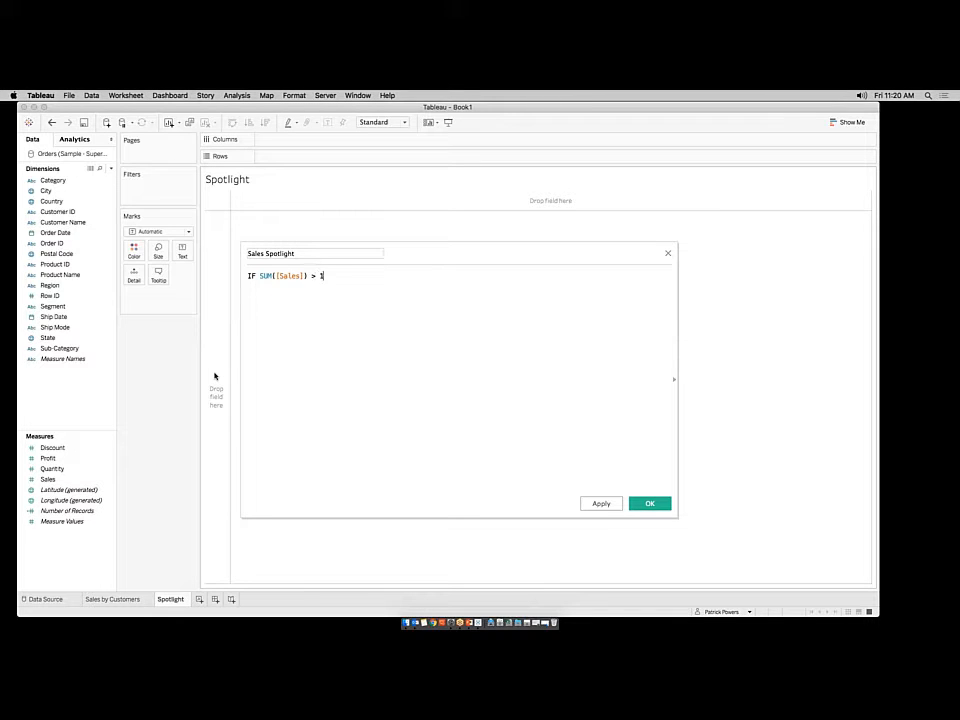
text(0000)
key(Return)
Step: Complete the calculation with THEN "Acceptable", ELSE "Unacceptable" and END, and save the calculated field
text(THEN "Acceptable")
key(Return)
text(el)
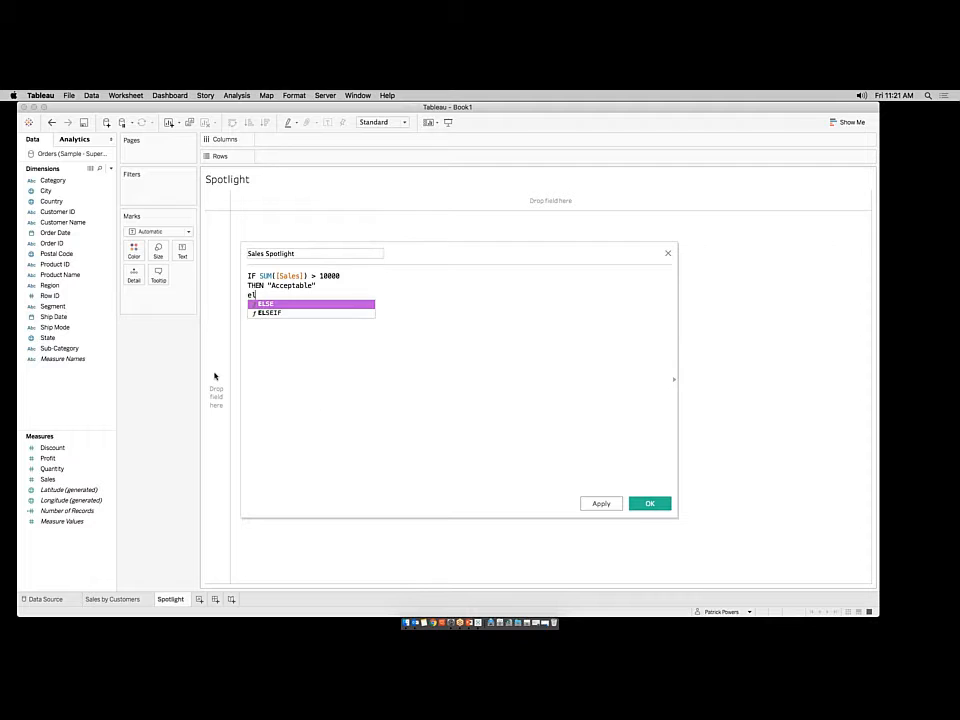
key(Return)
text("U)
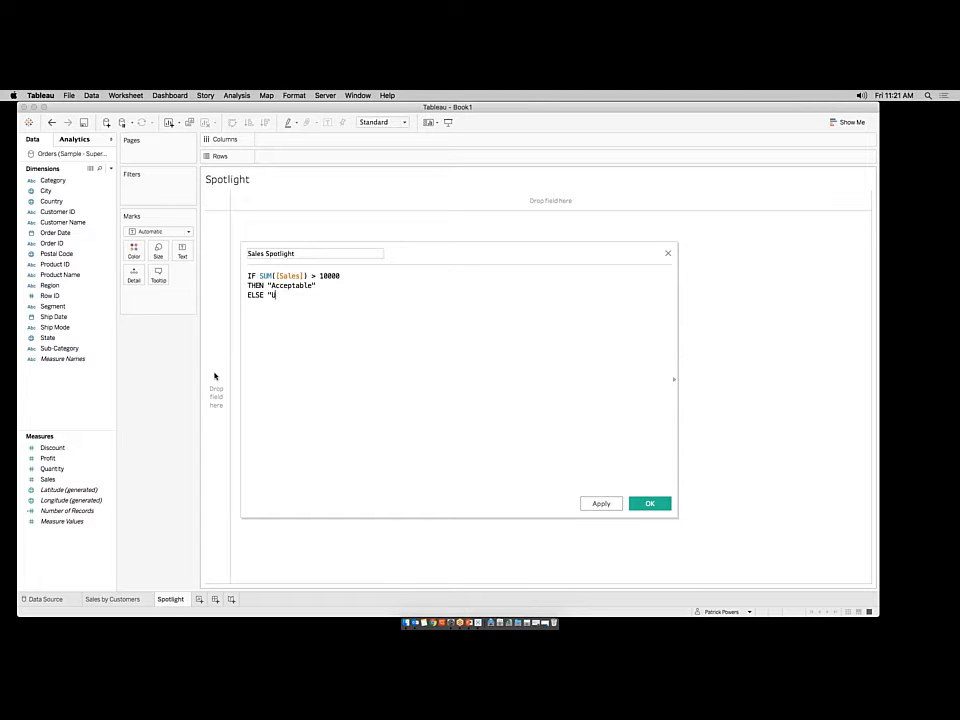
text(nacceptable")
key(Return)
text(en)
key(Return)
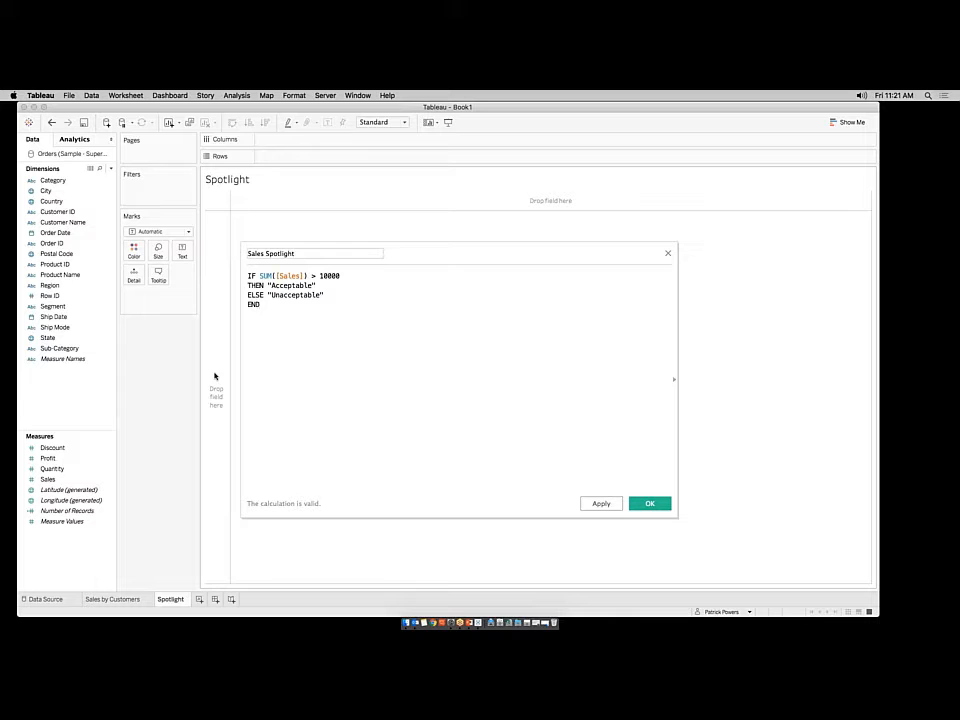
click(652, 508)
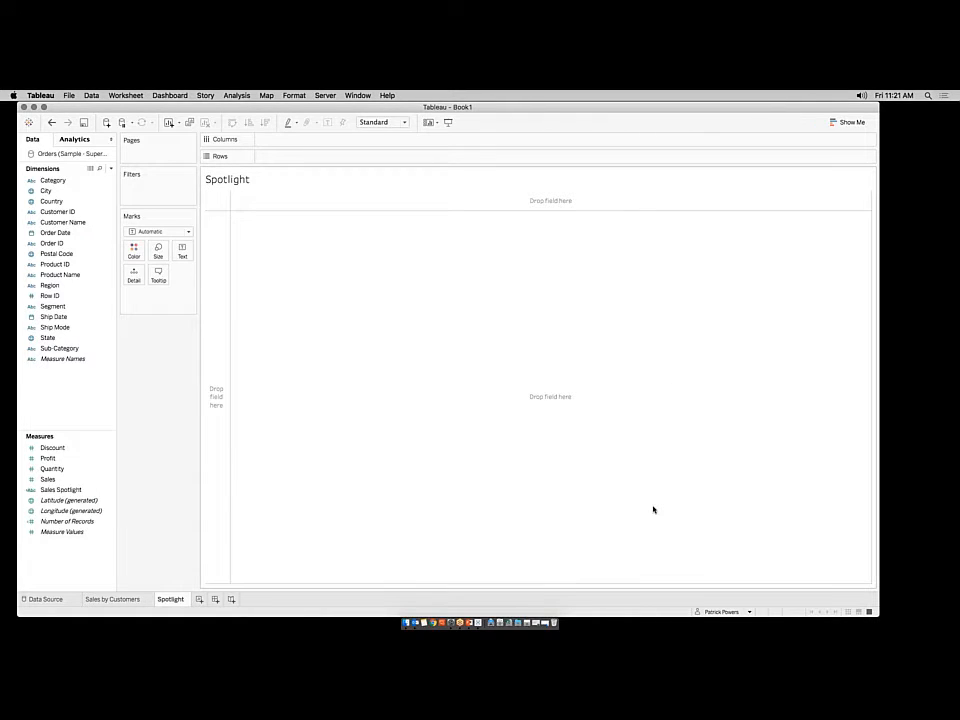
click(95, 490)
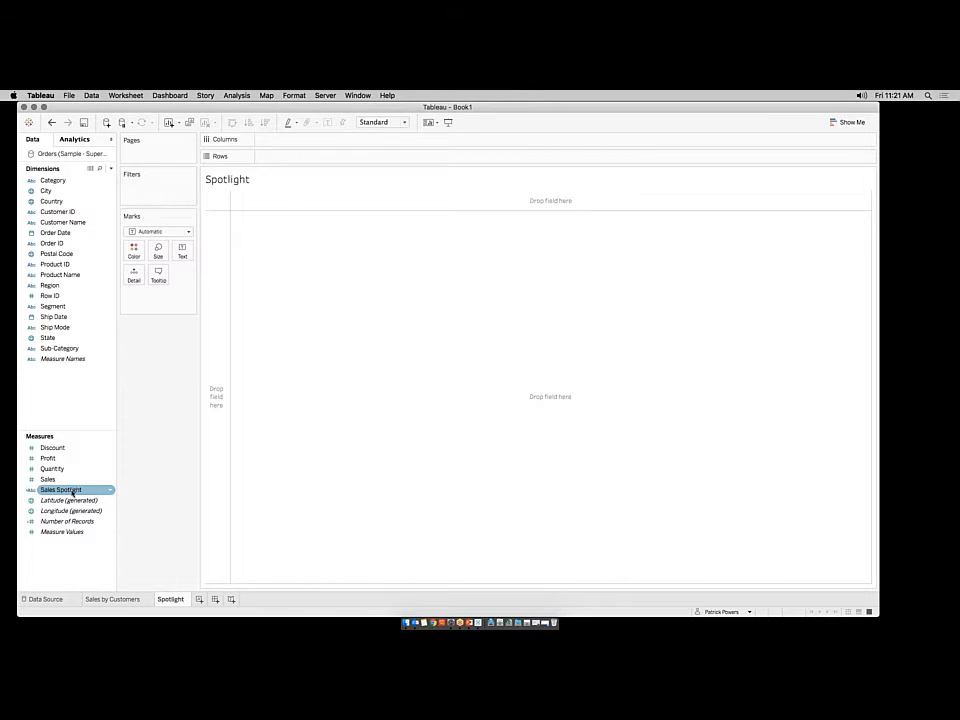
click(79, 447)
click(80, 501)
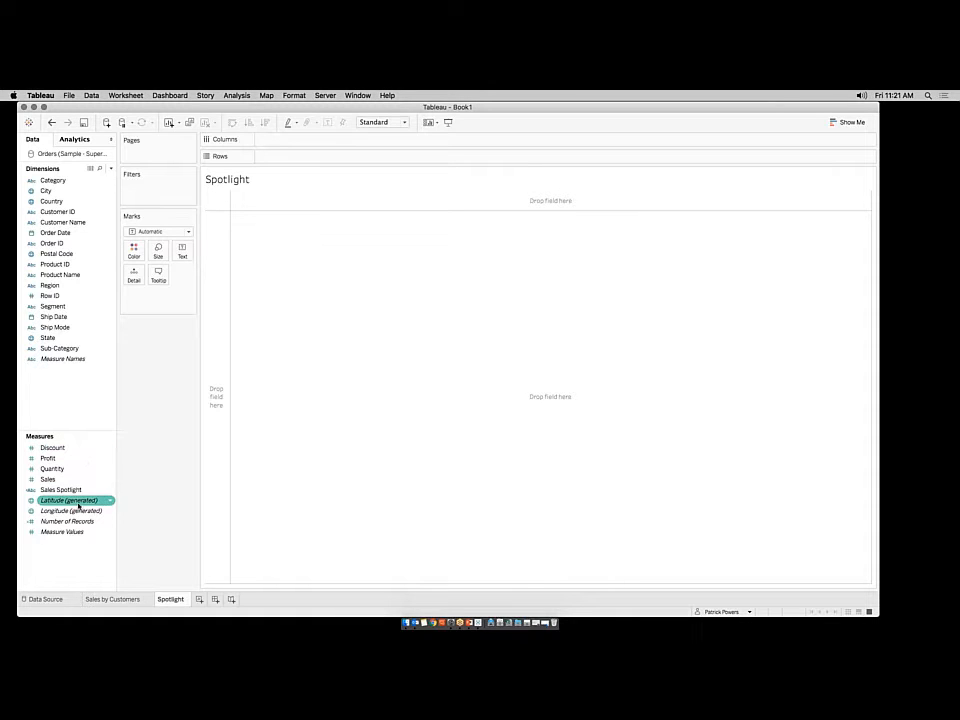
click(60, 468)
click(97, 446)
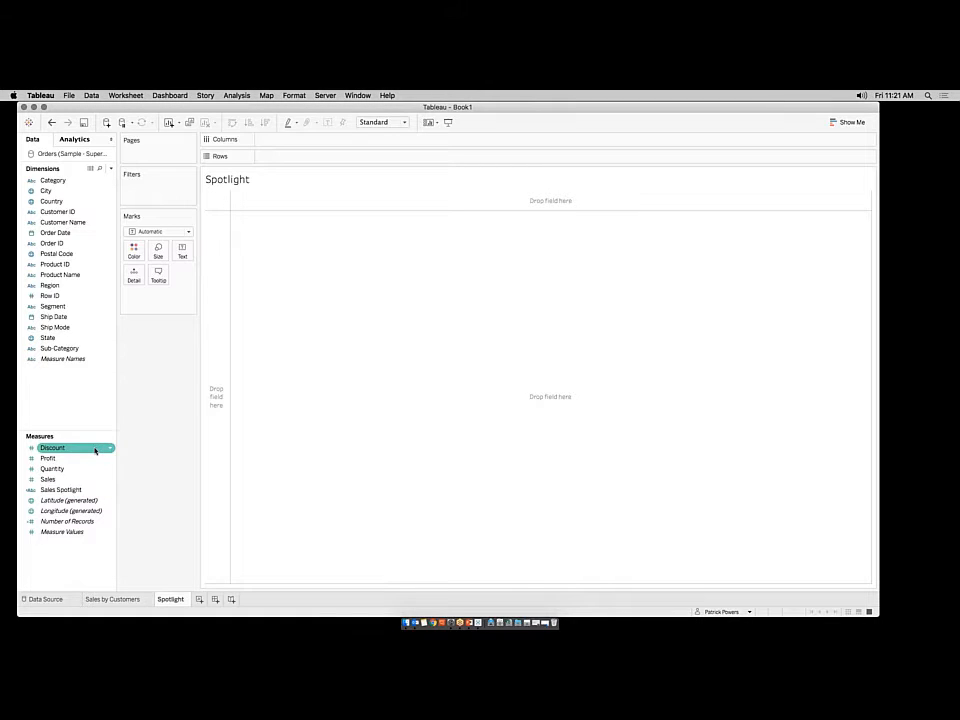
click(87, 392)
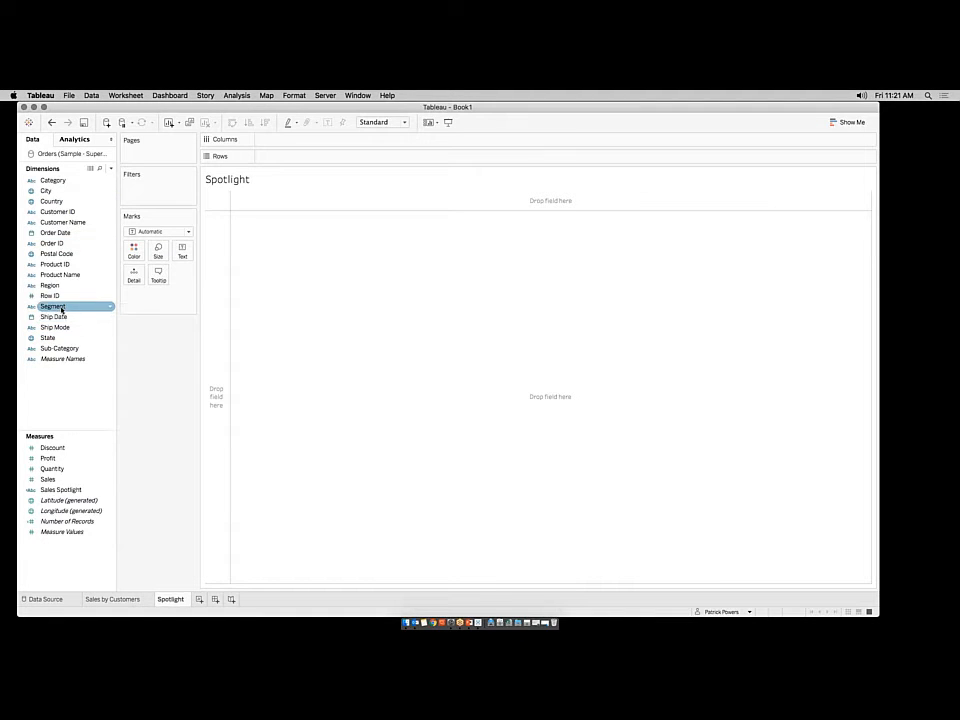
Step: Lay out the Spotlight view with Segment on columns and Category followed by Sub-Category on rows
drag(55, 306, 289, 145)
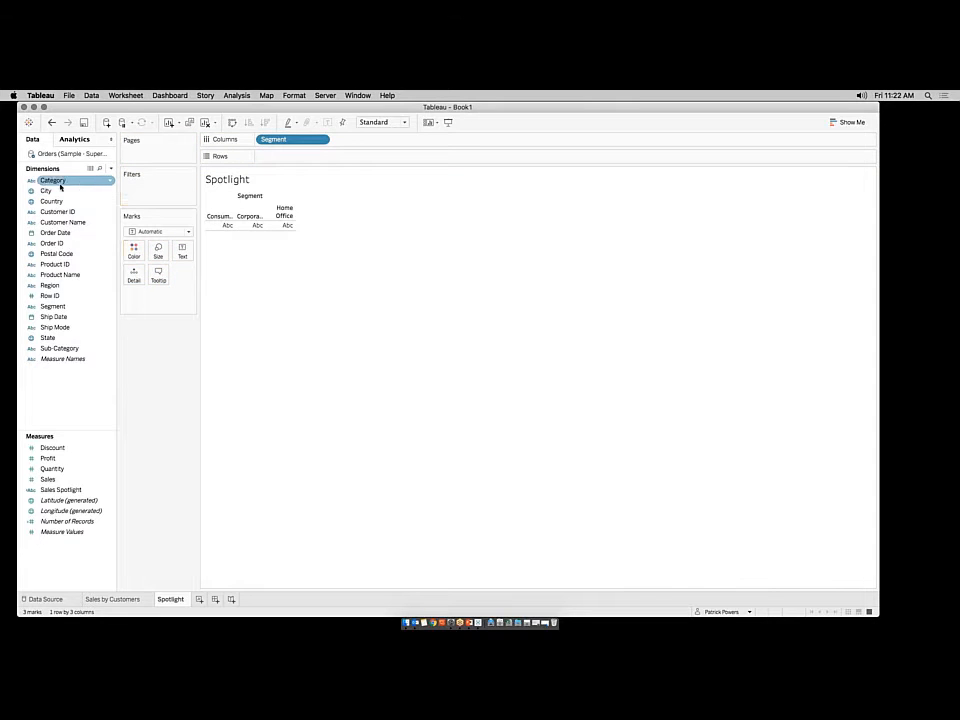
drag(60, 184, 290, 156)
drag(59, 348, 377, 158)
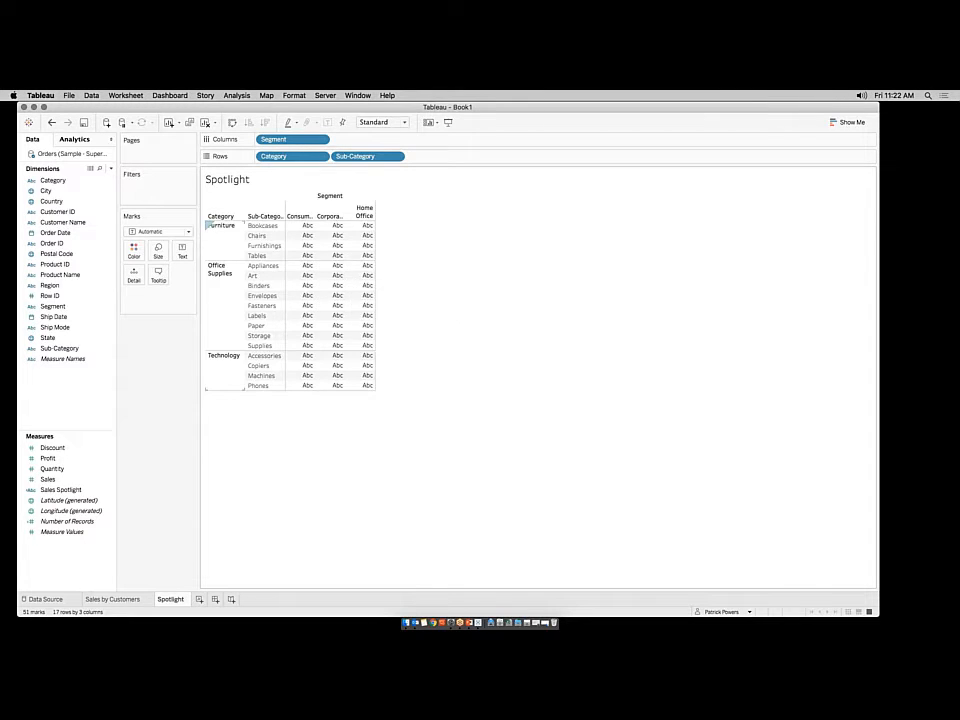
Step: Set the default number format of the Sales measure to Currency (Standard)
click(85, 481)
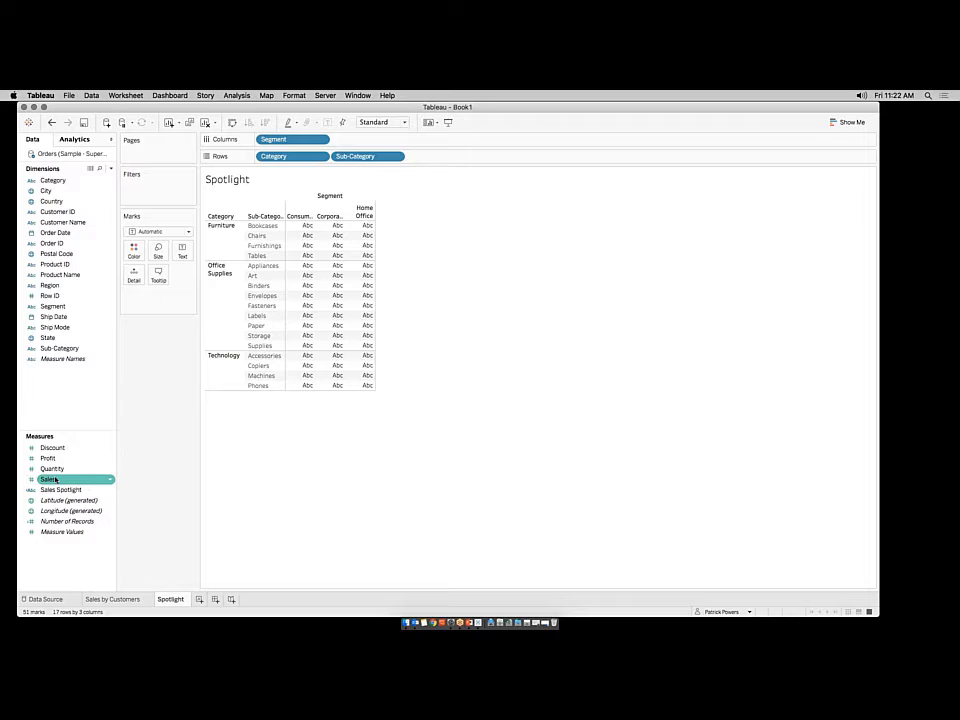
right_click(79, 483)
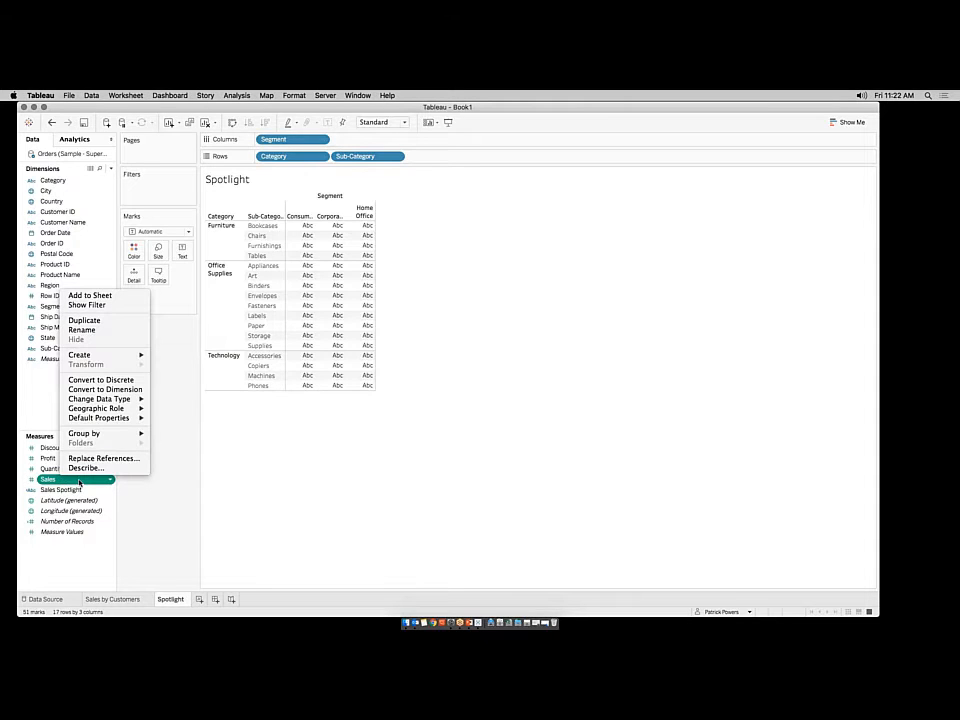
mouse_move(131, 418)
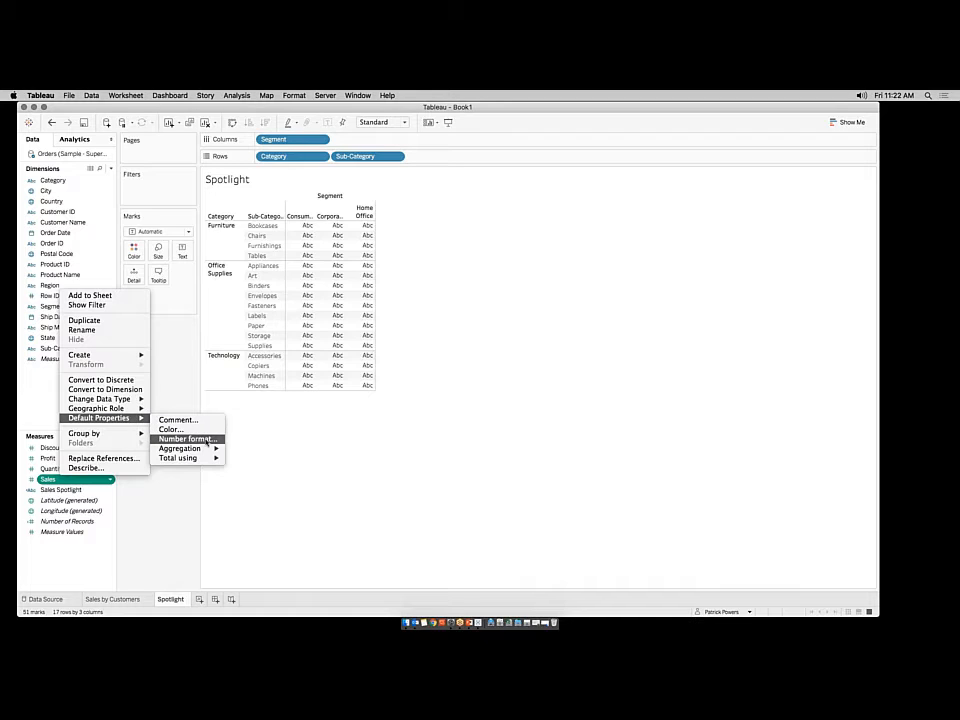
click(207, 440)
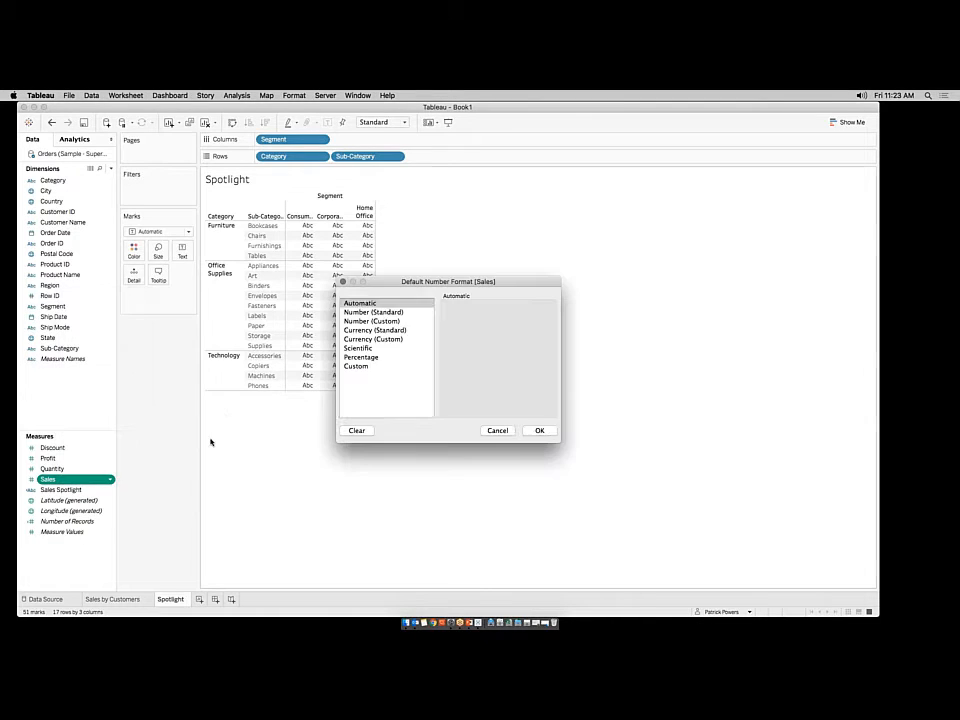
click(388, 331)
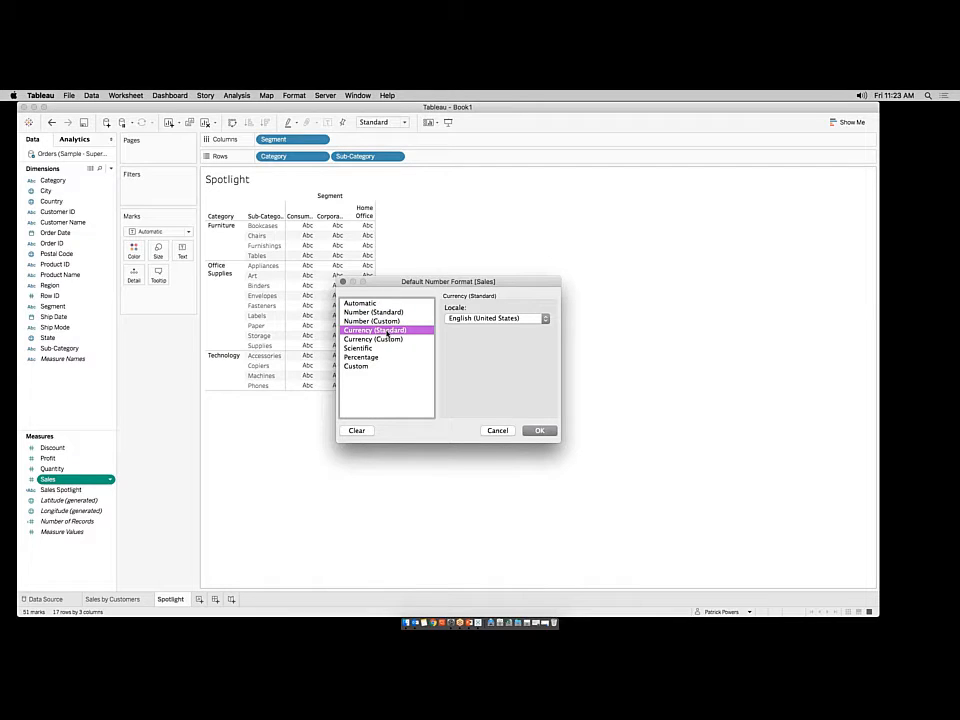
click(539, 430)
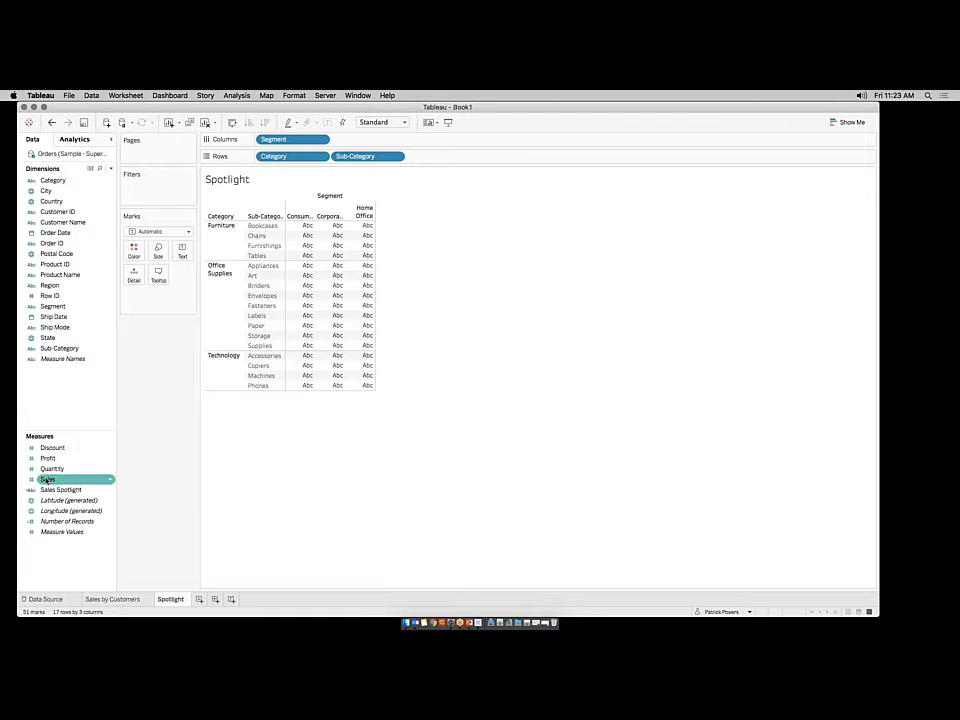
Step: Show the sum of Sales as text in the table's cells
drag(57, 484, 188, 261)
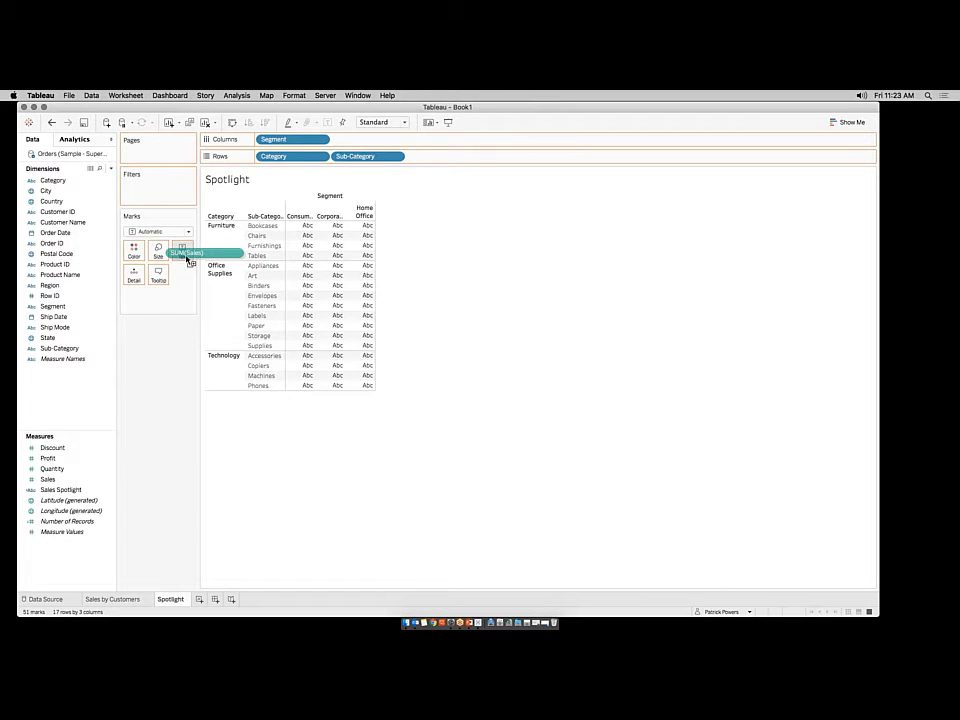
drag(187, 259, 324, 283)
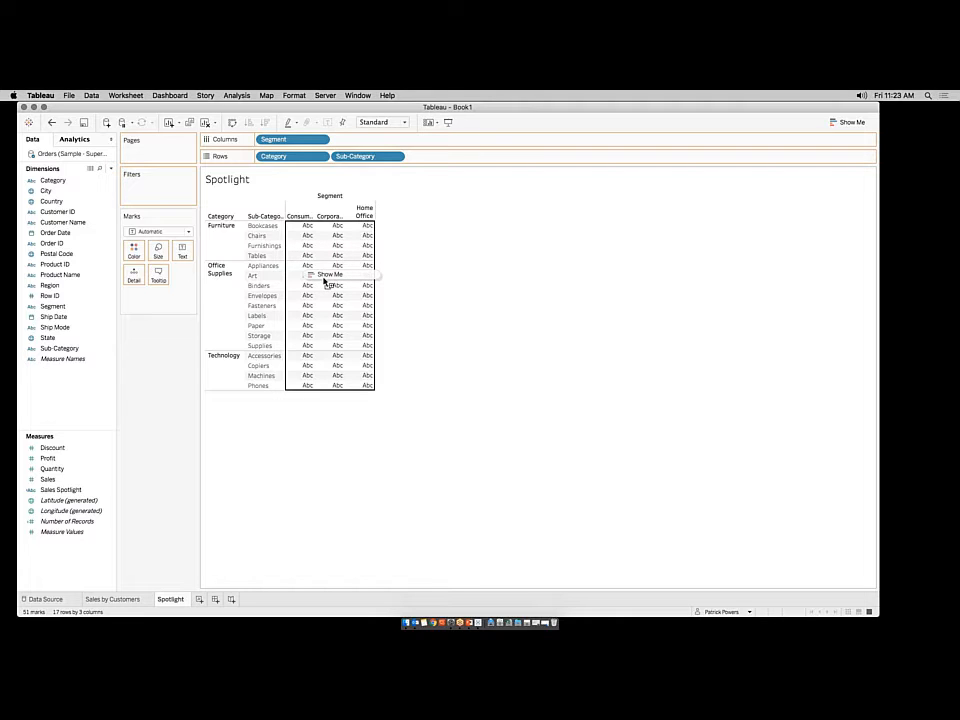
drag(324, 283, 183, 258)
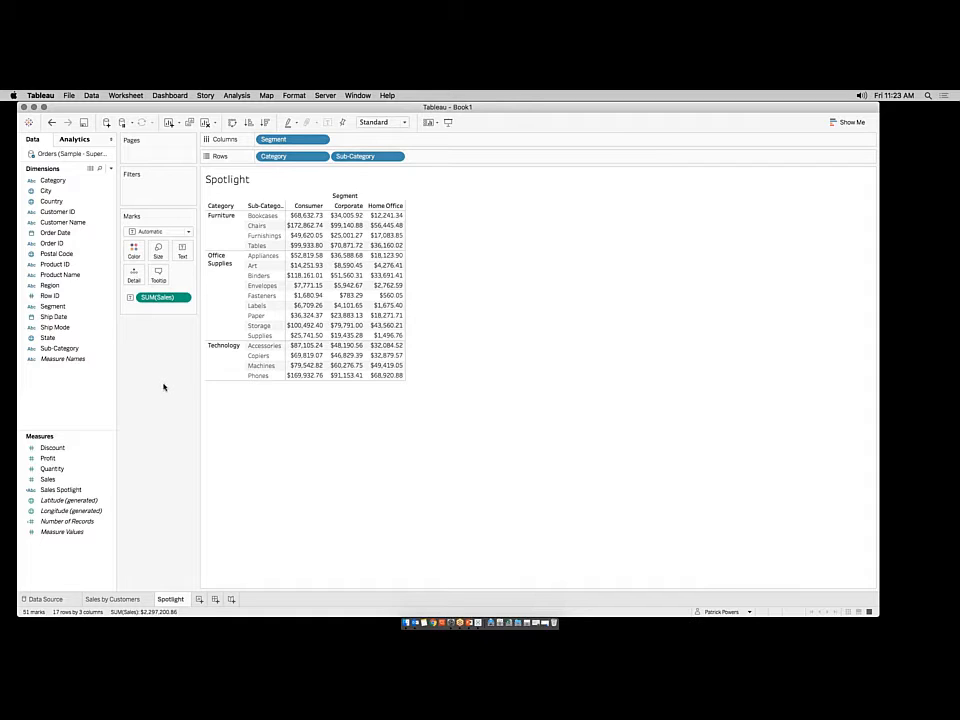
Step: Color the table values by Sales Spotlight and move the color legend below the Marks card
click(75, 490)
drag(75, 492, 135, 254)
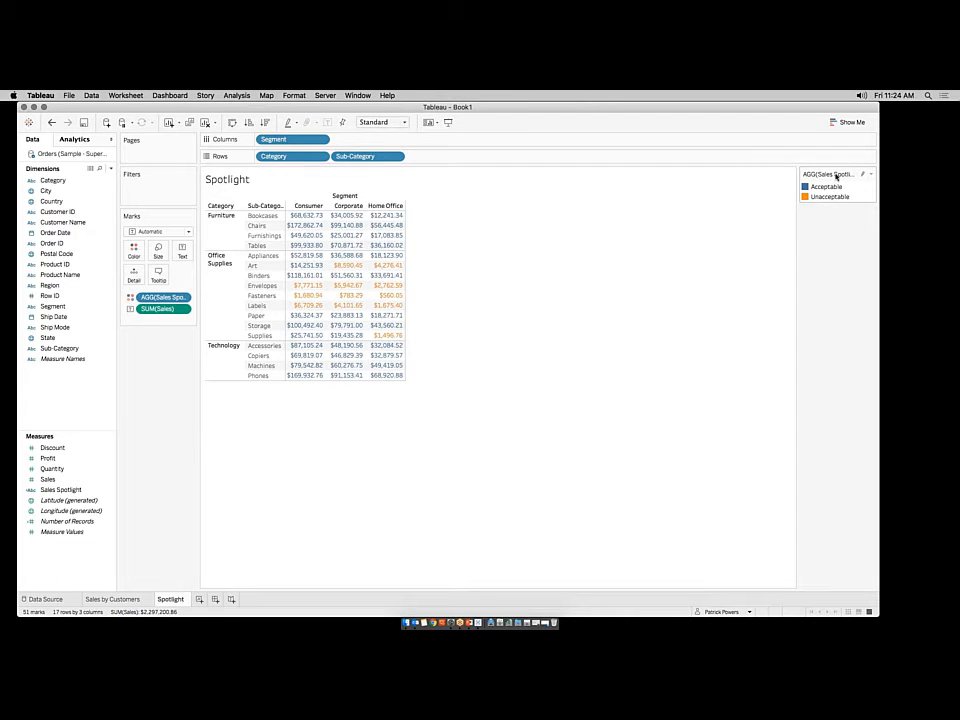
drag(837, 172, 180, 364)
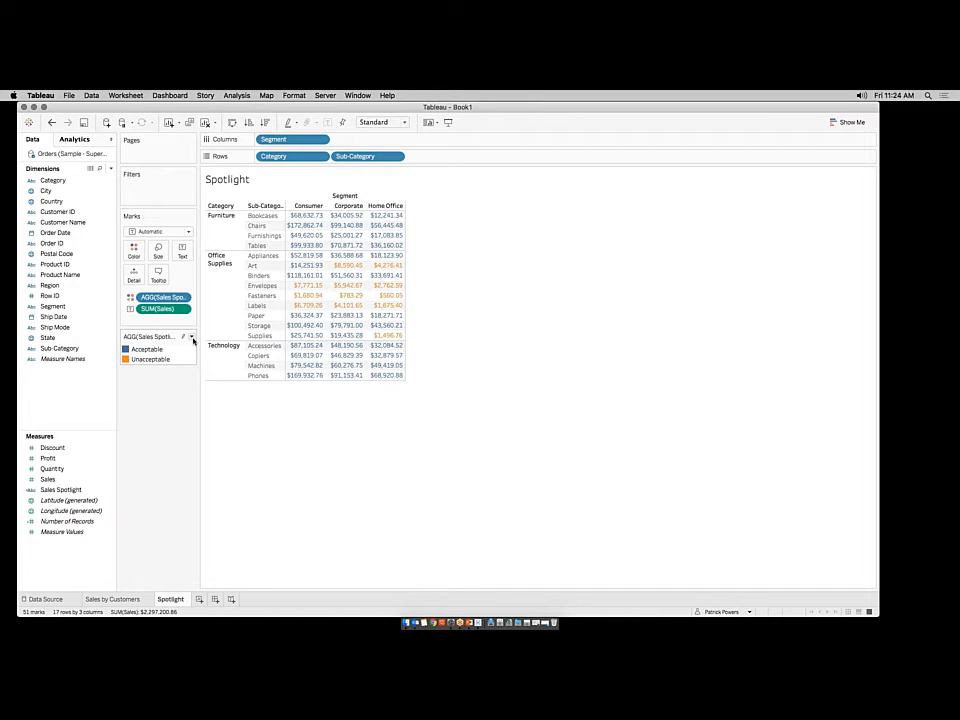
Step: Change the Sales Spotlight legend colors to green for Acceptable and red for Unacceptable
click(192, 338)
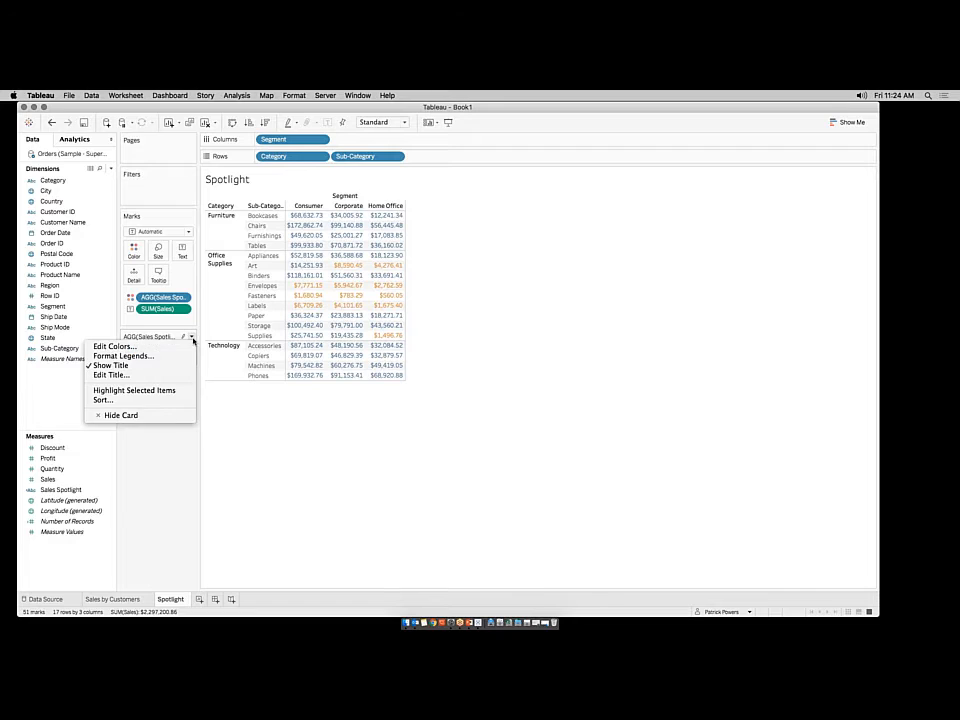
click(155, 349)
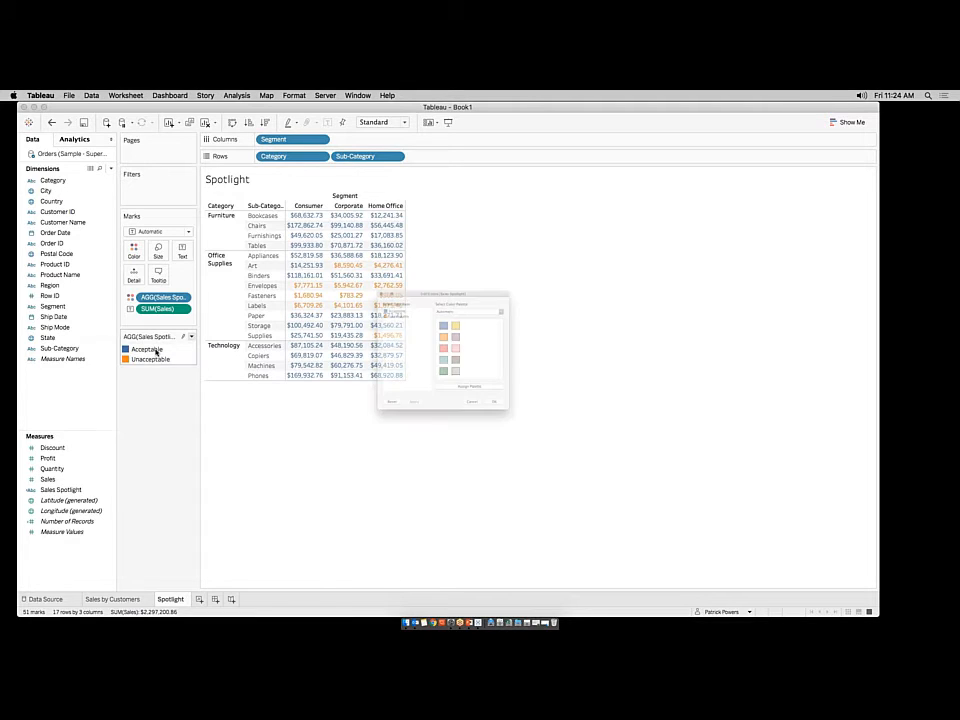
click(358, 287)
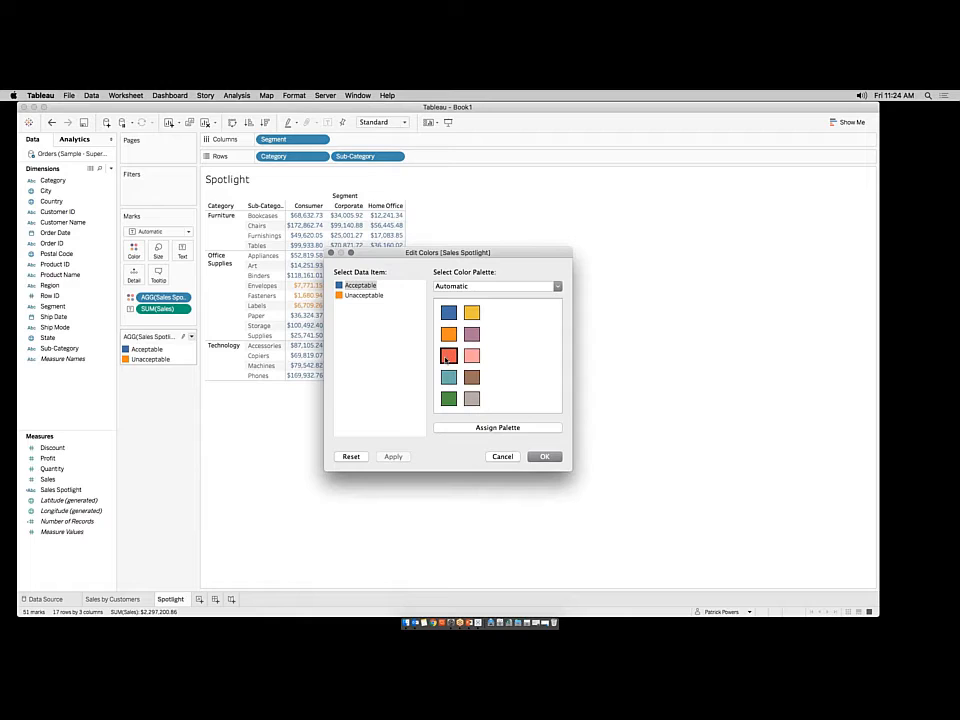
click(448, 398)
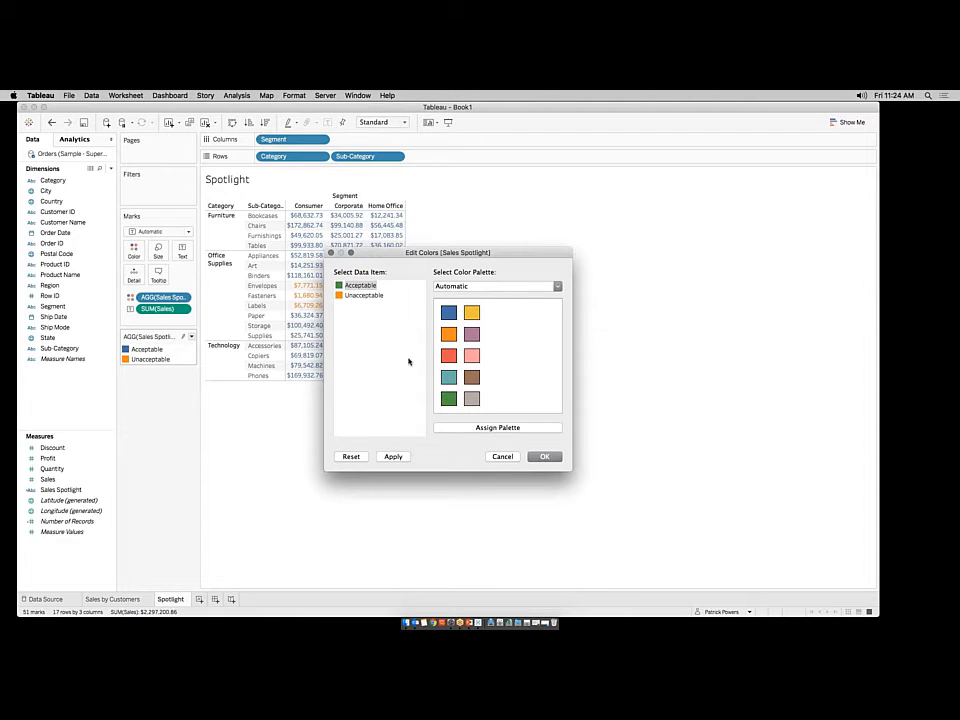
click(366, 295)
click(446, 355)
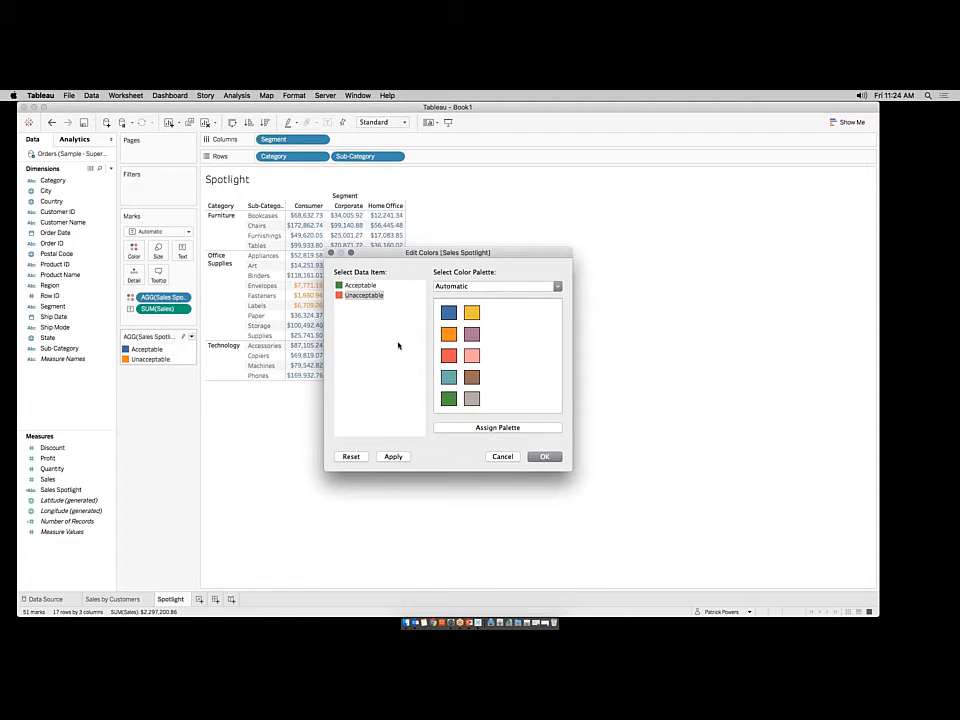
click(545, 456)
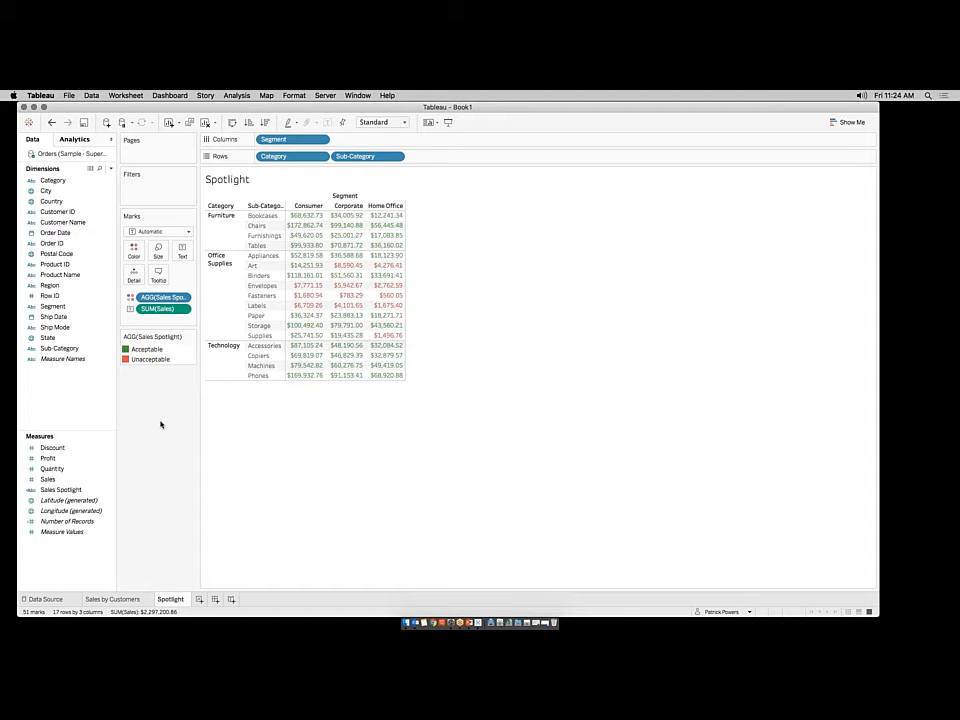
Step: Create a new Float parameter named Sales Threshold with a current value of 10000
click(52, 447)
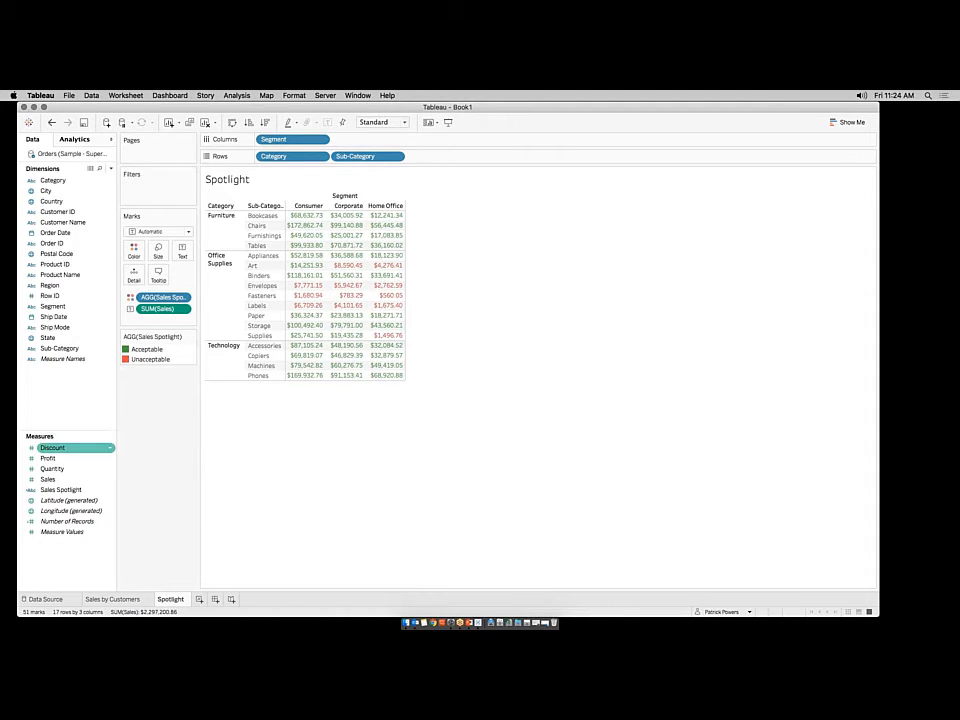
click(77, 404)
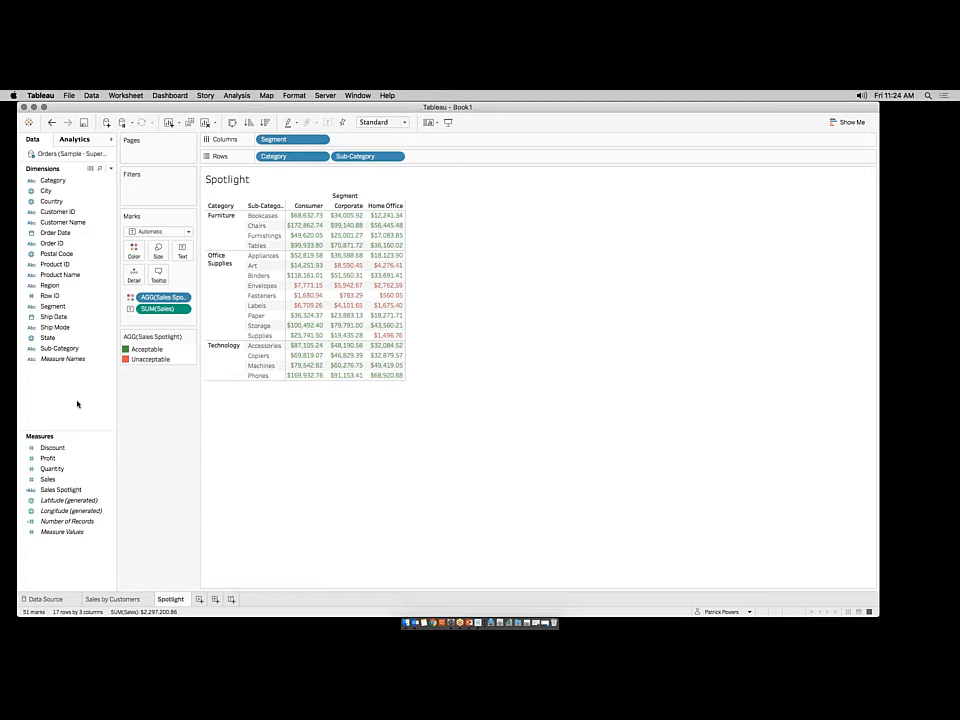
right_click(77, 404)
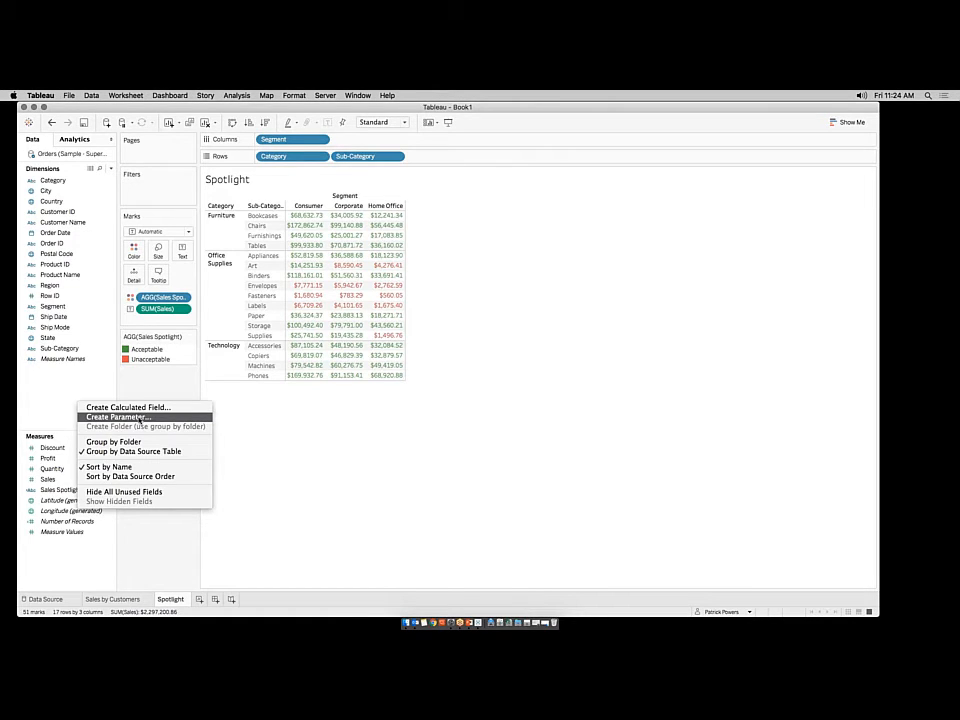
click(140, 418)
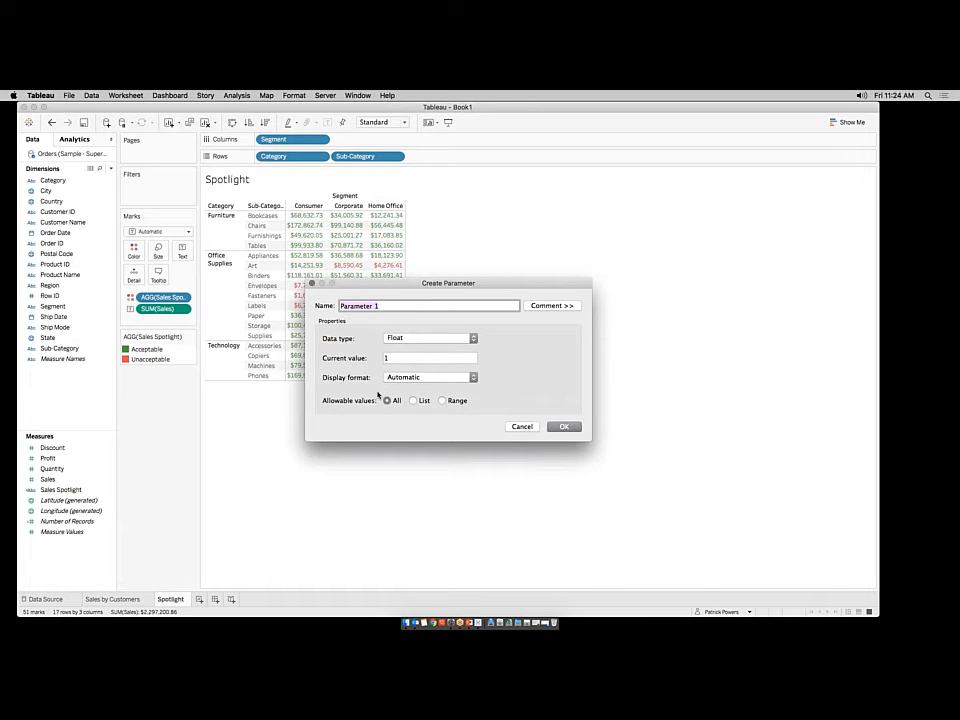
text(Thre)
key(BackSpace)
key(BackSpace)
key(BackSpace)
key(BackSpace)
text(Sales Threshold)
key(Tab)
text(10000)
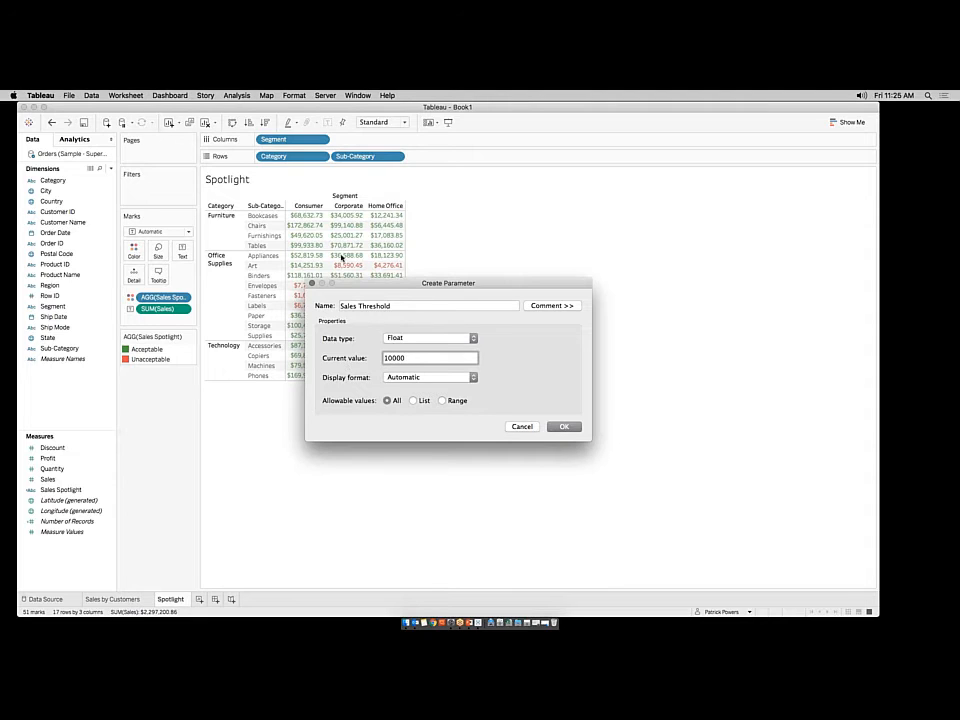
Step: Set the Sales Threshold parameter's display format to Currency (Standard) and save the parameter
click(430, 377)
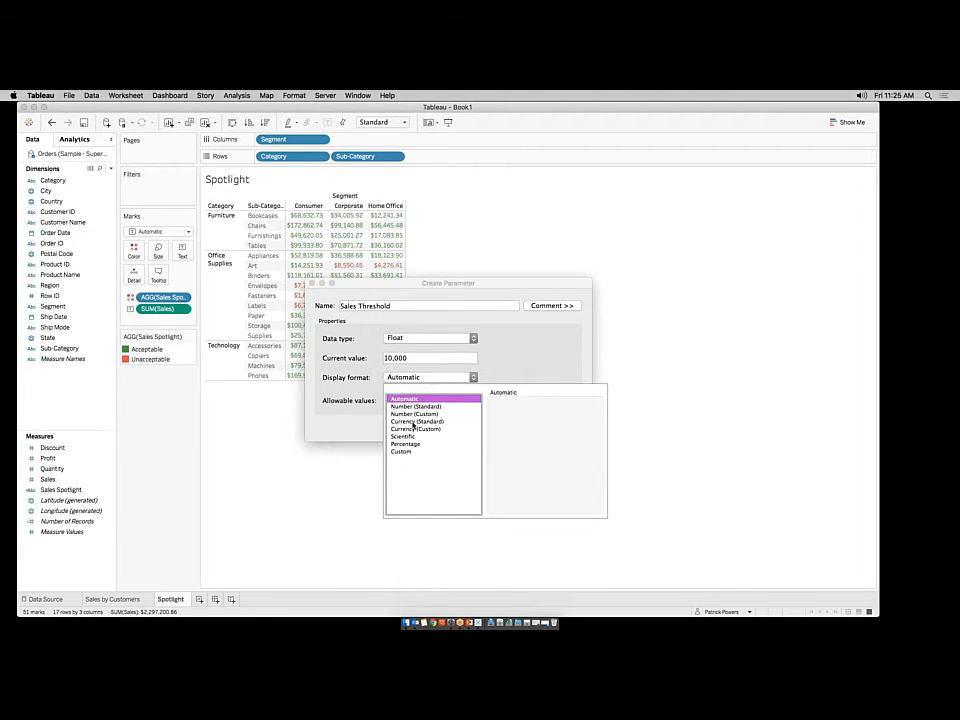
click(414, 421)
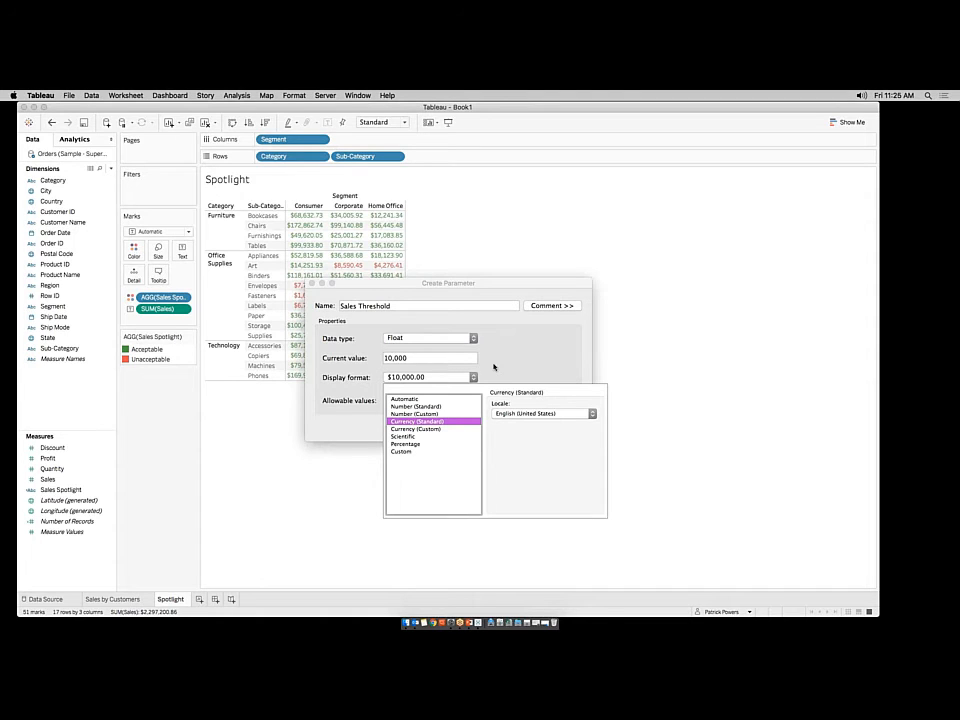
click(493, 368)
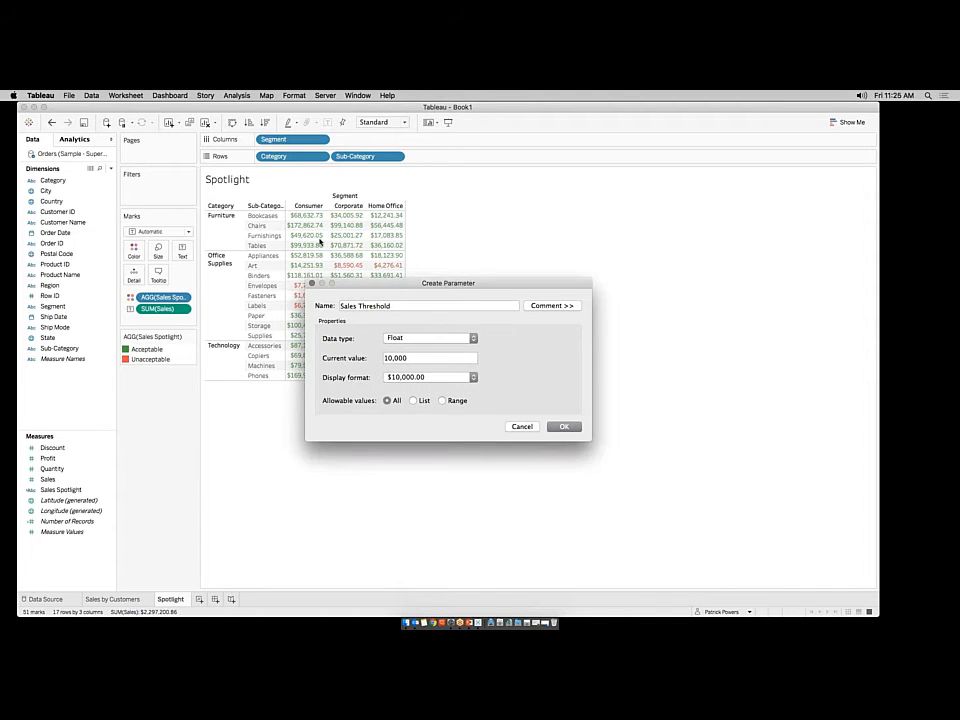
click(563, 427)
click(563, 427)
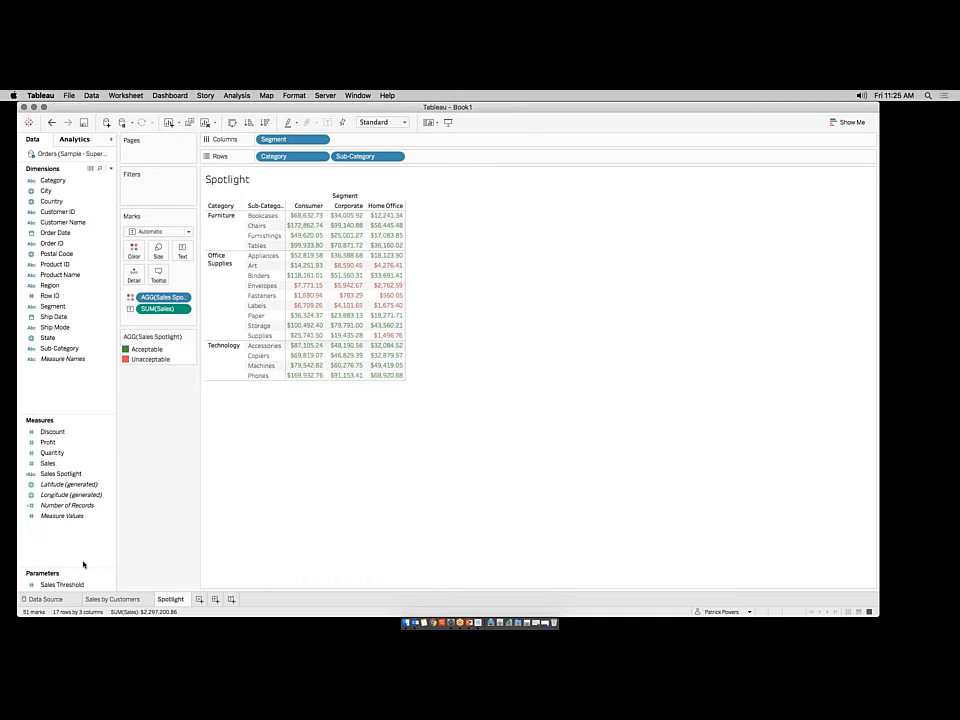
Step: Show the Sales Threshold parameter control on the sheet and place it below the Sales Spotlight color legend
click(62, 584)
right_click(76, 587)
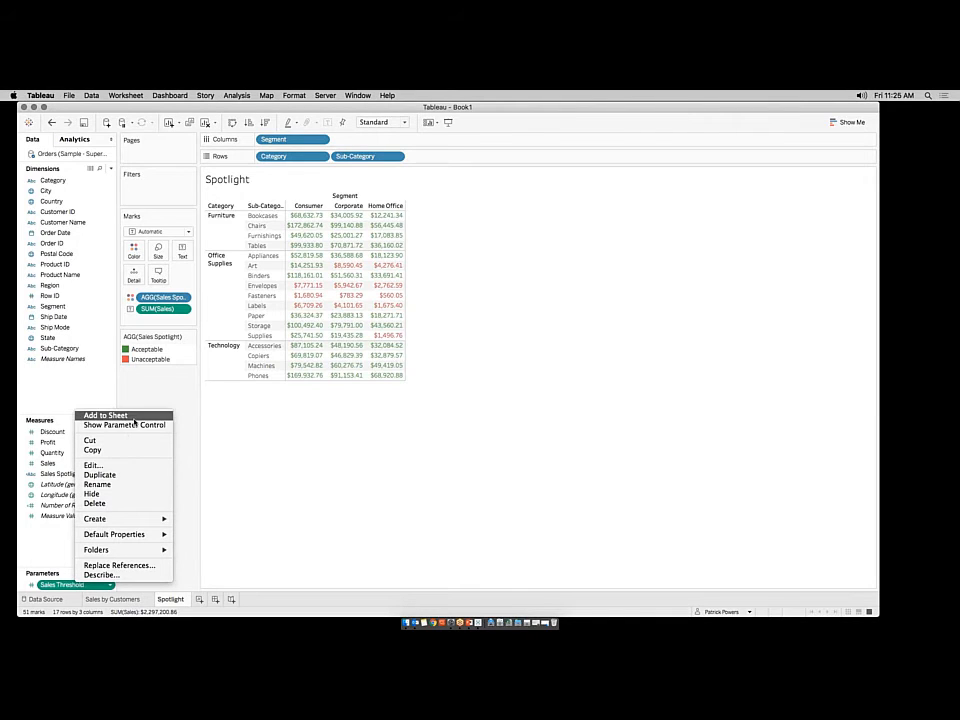
click(125, 425)
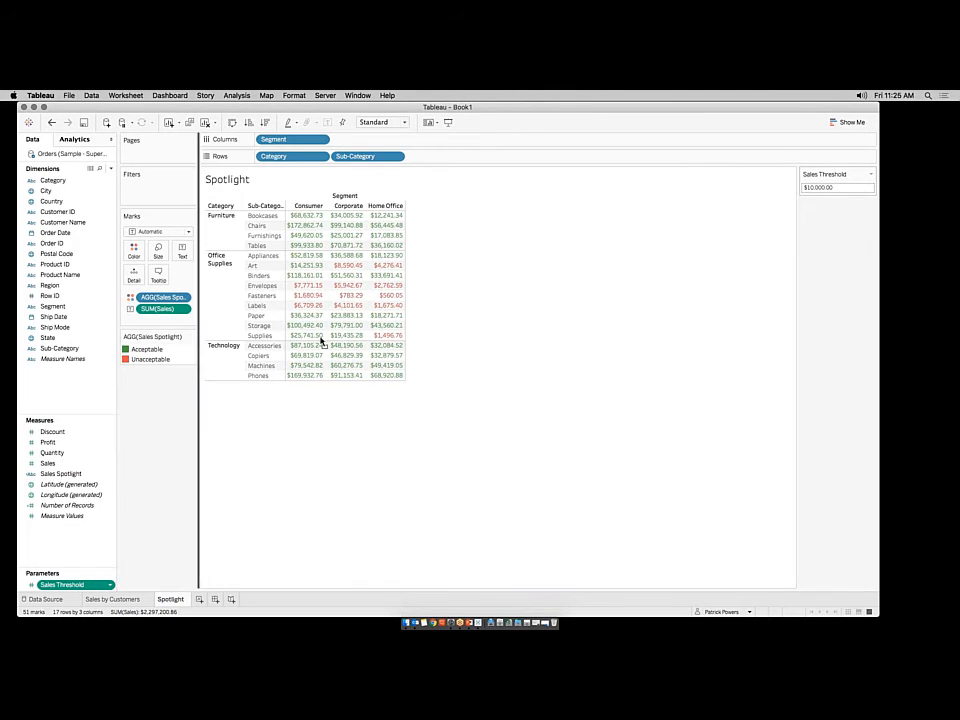
drag(322, 342, 184, 386)
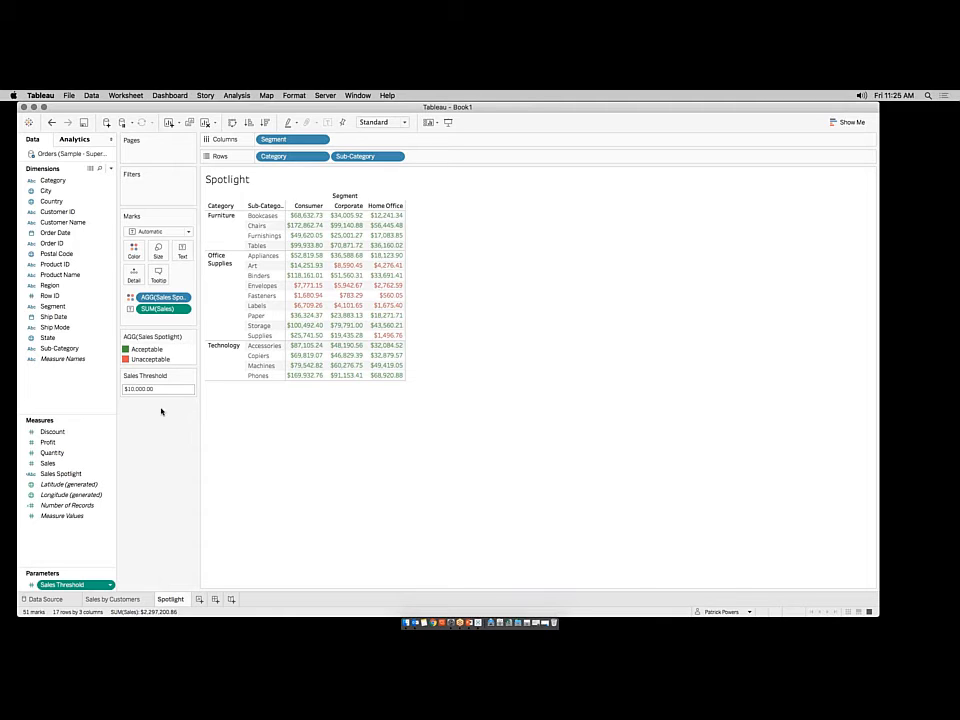
Step: Edit the Sales Spotlight calculation to compare SUM([Sales]) with the [Sales Threshold] parameter instead of the fixed 10000
click(75, 474)
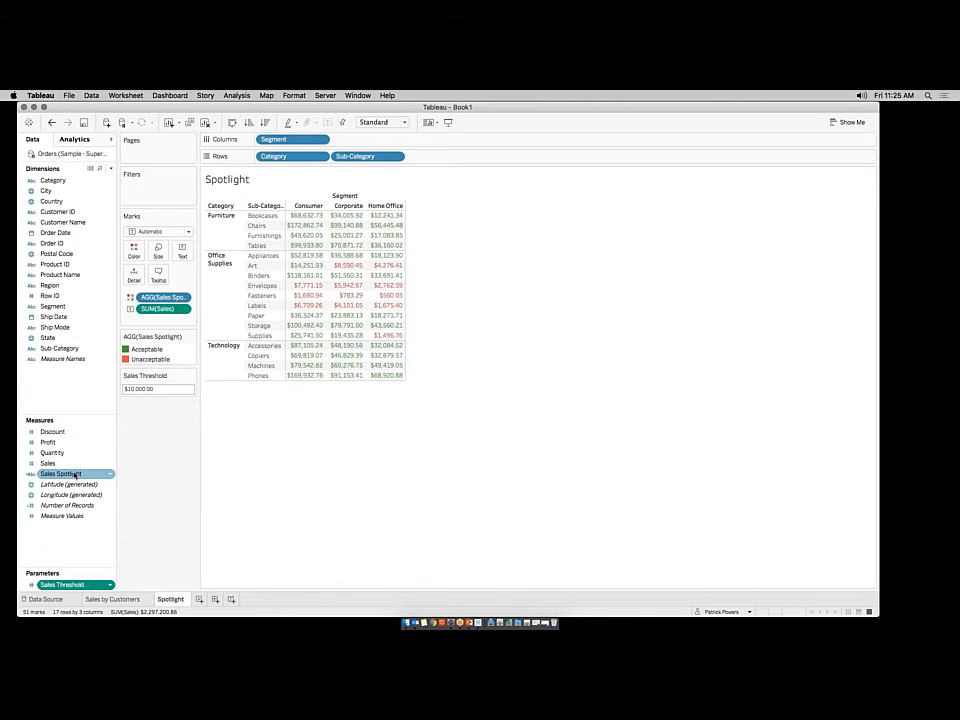
right_click(75, 474)
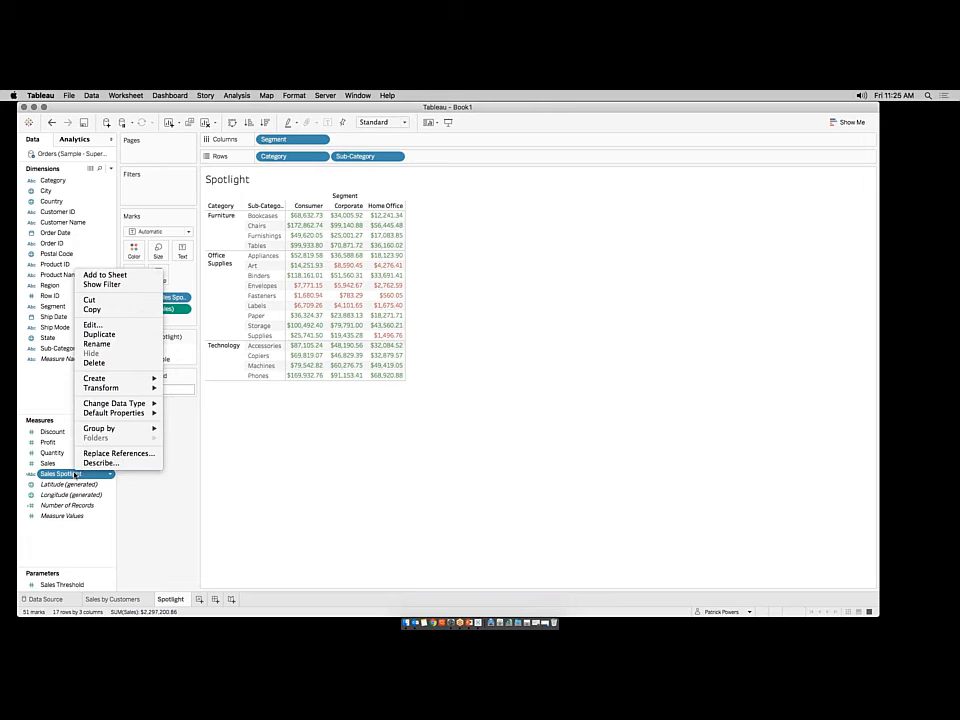
click(130, 325)
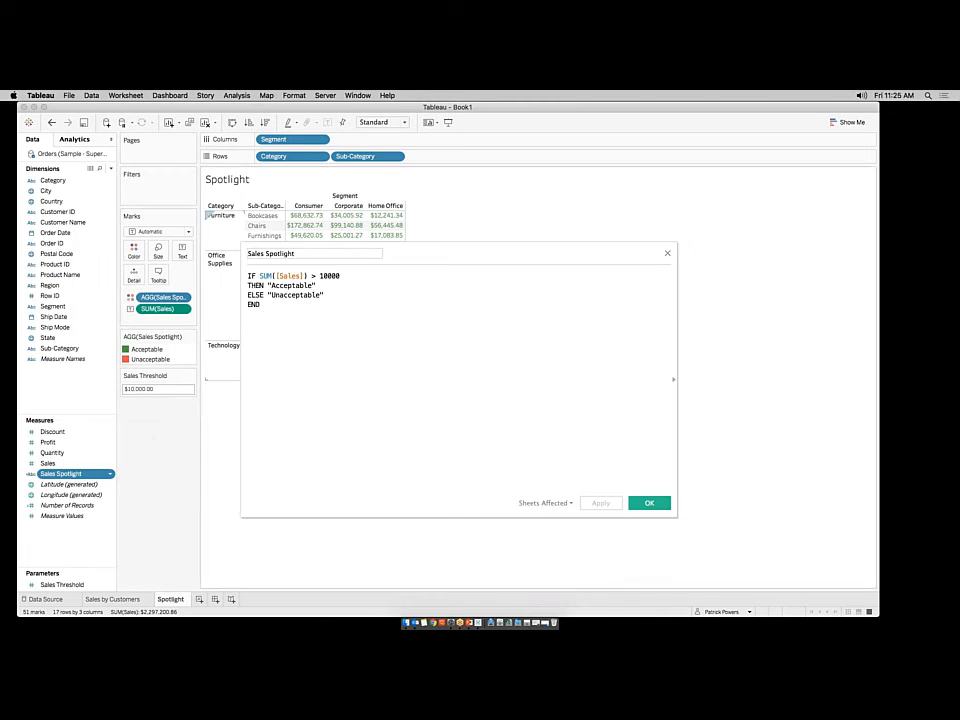
drag(320, 275, 340, 275)
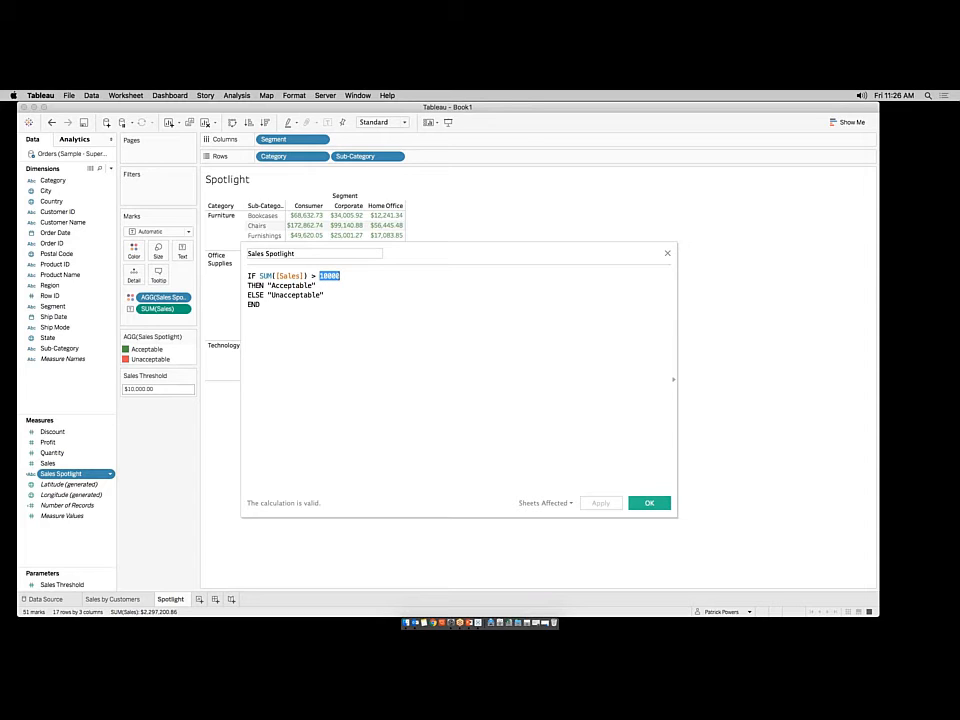
text(s)
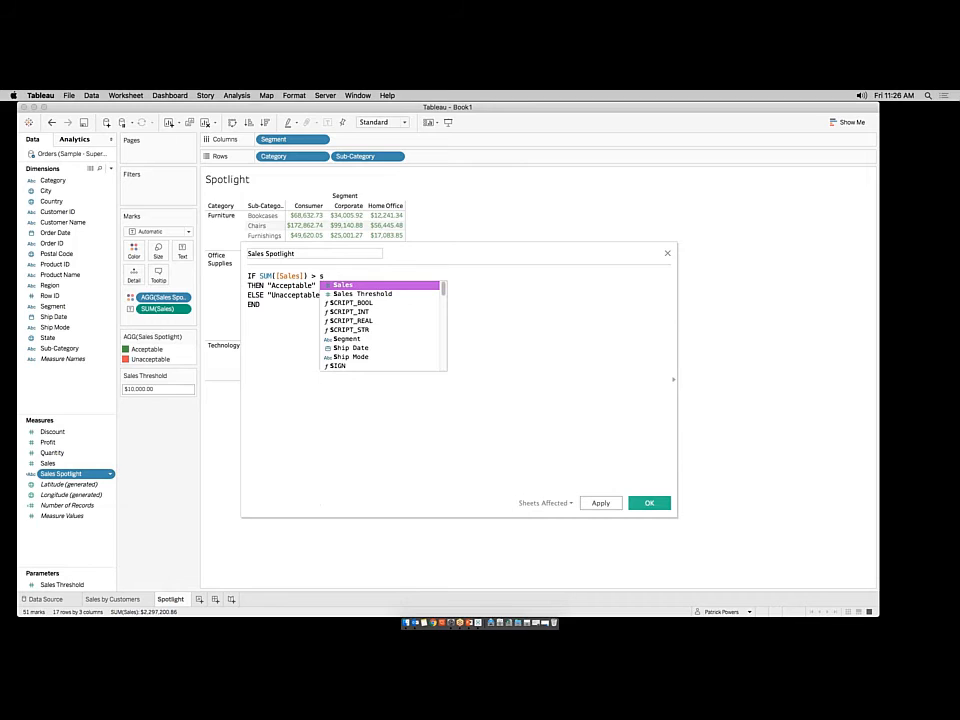
text(al)
key(Down)
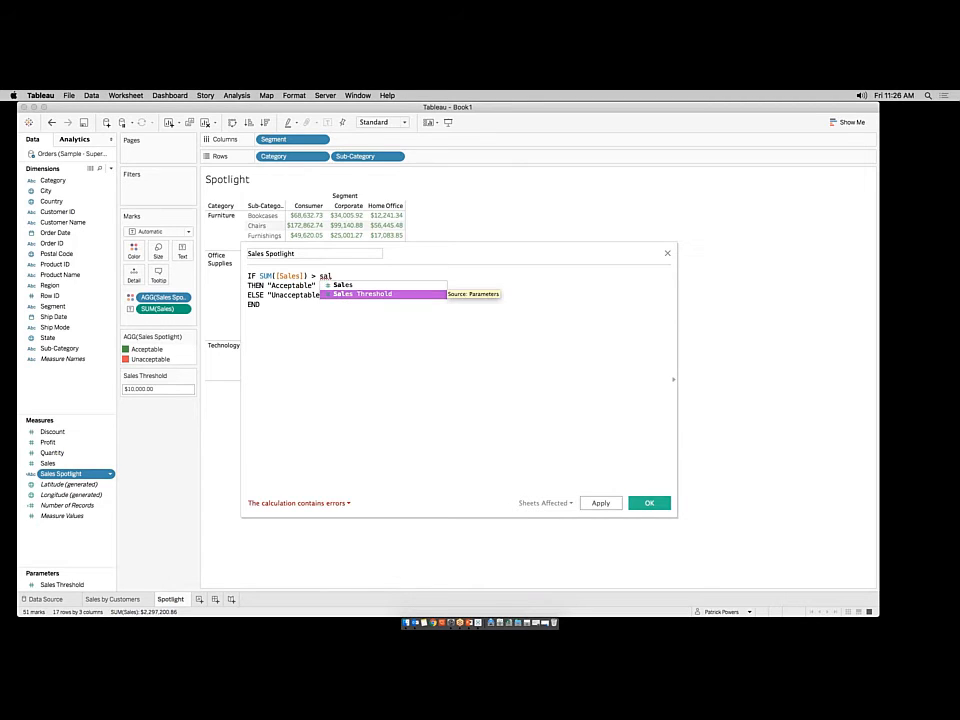
key(Return)
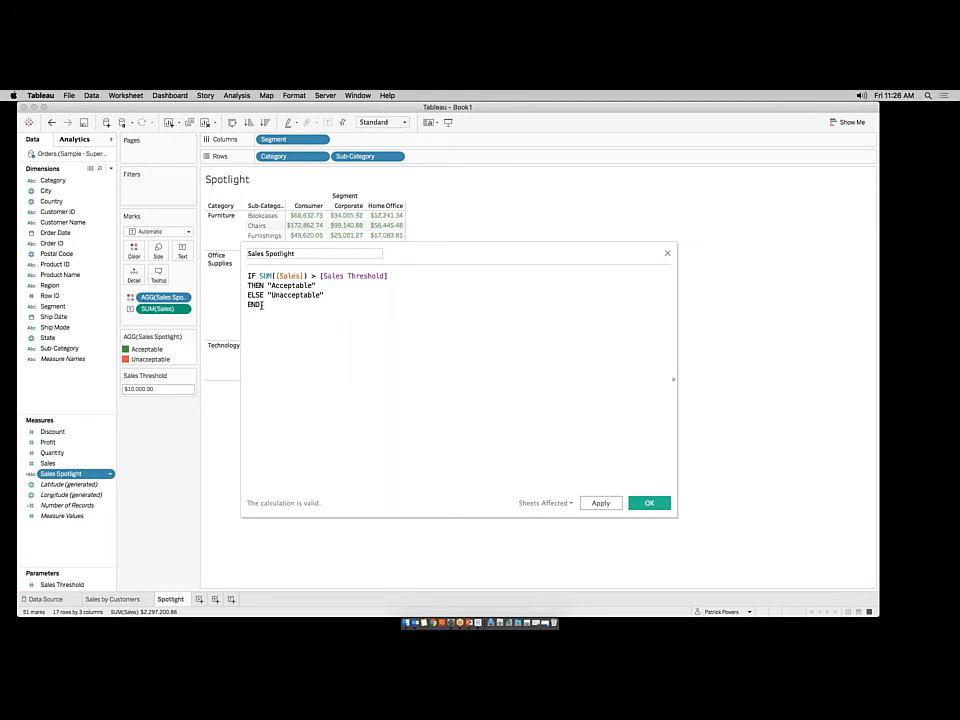
click(649, 503)
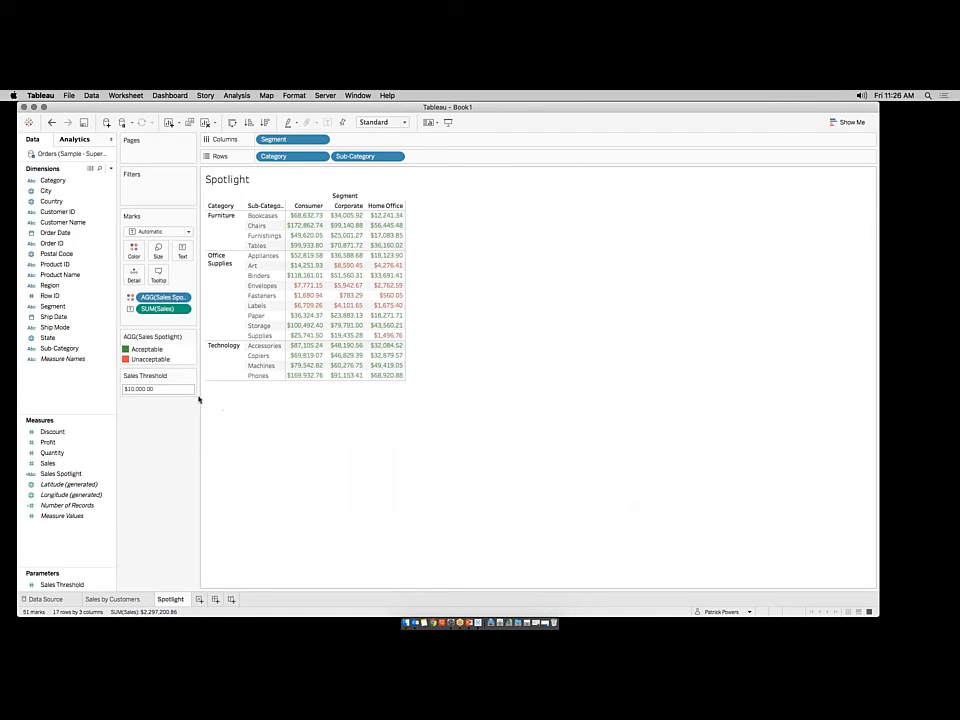
Step: Set the Sales Threshold parameter control to 5000 to test the spotlight coloring
click(168, 389)
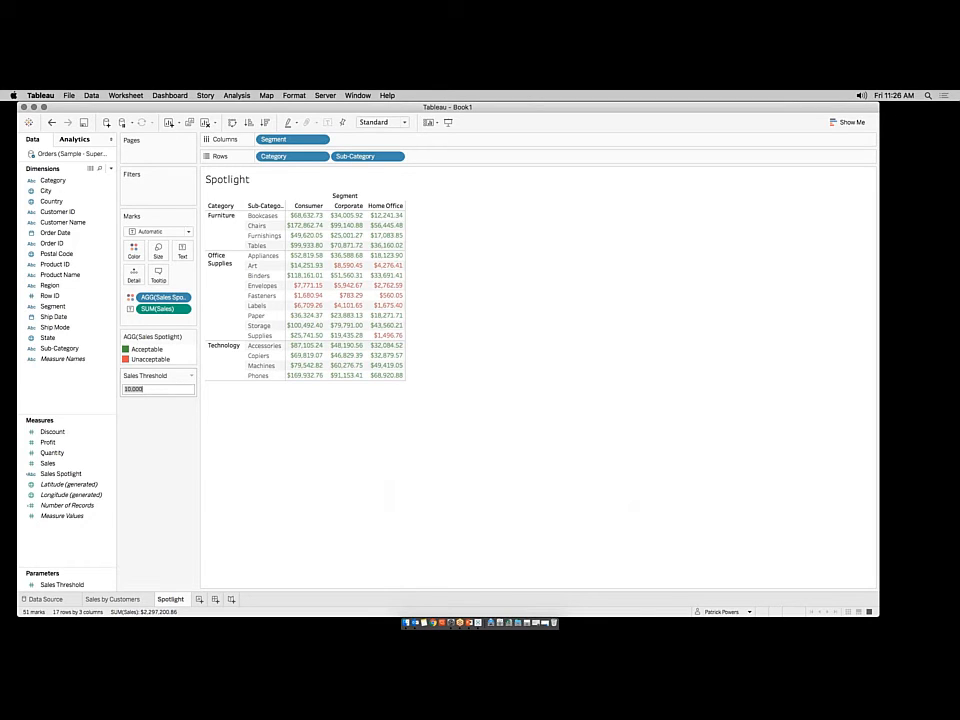
text(5000)
key(Return)
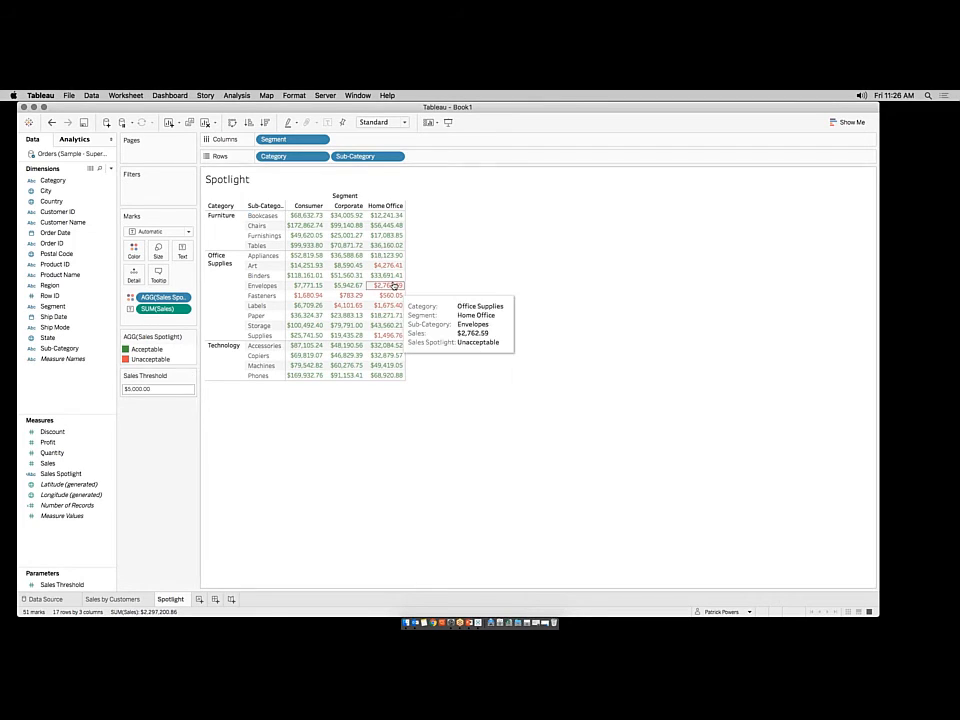
Step: Set the Sales Threshold parameter control to 1000
drag(160, 390, 101, 390)
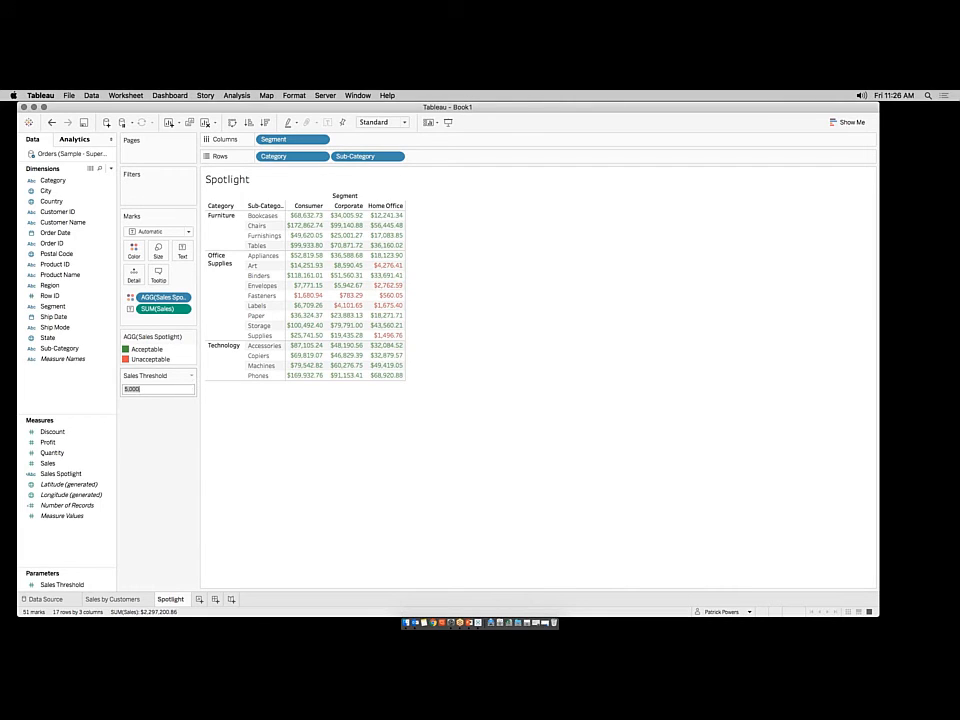
text(1000)
key(Return)
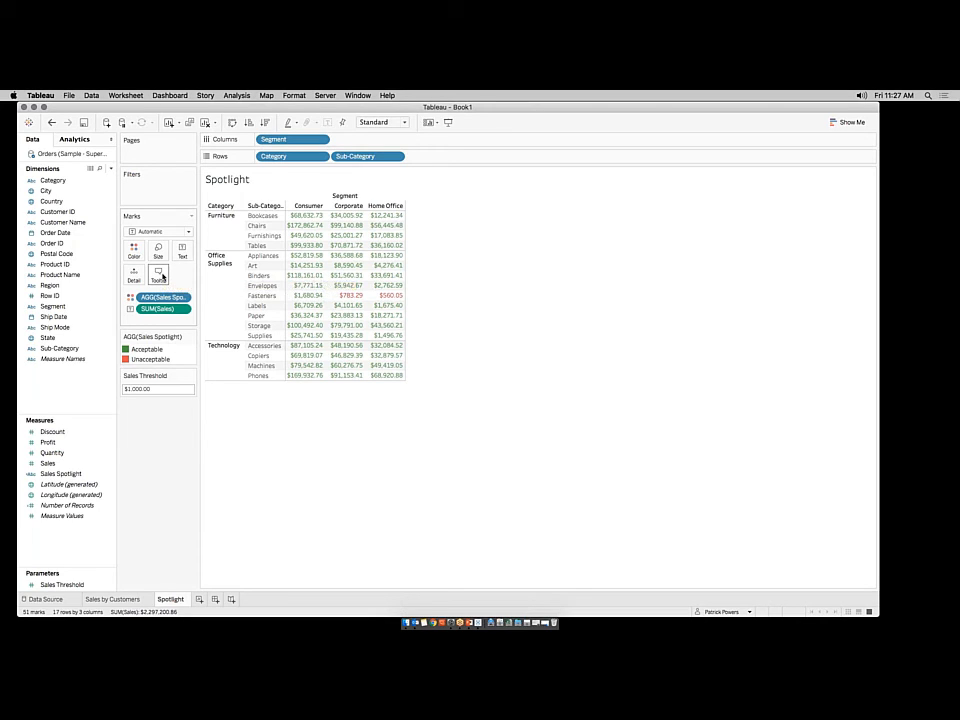
Step: Remove the Sales Spotlight line from the marks' tooltip and check the tooltip on several table cells
click(162, 276)
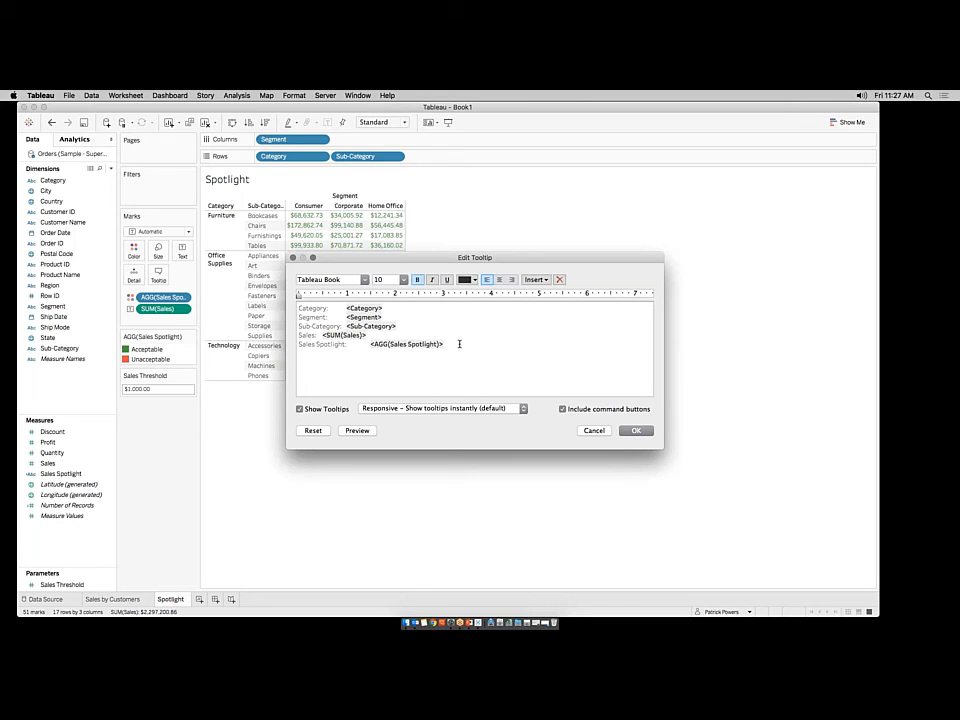
drag(379, 356, 293, 344)
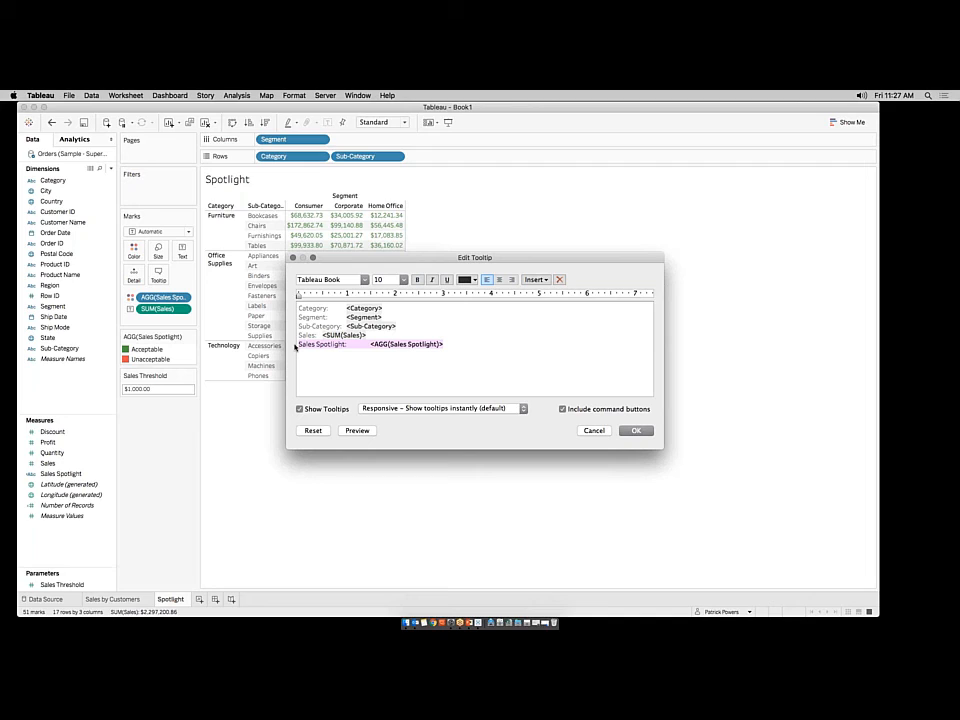
key(BackSpace)
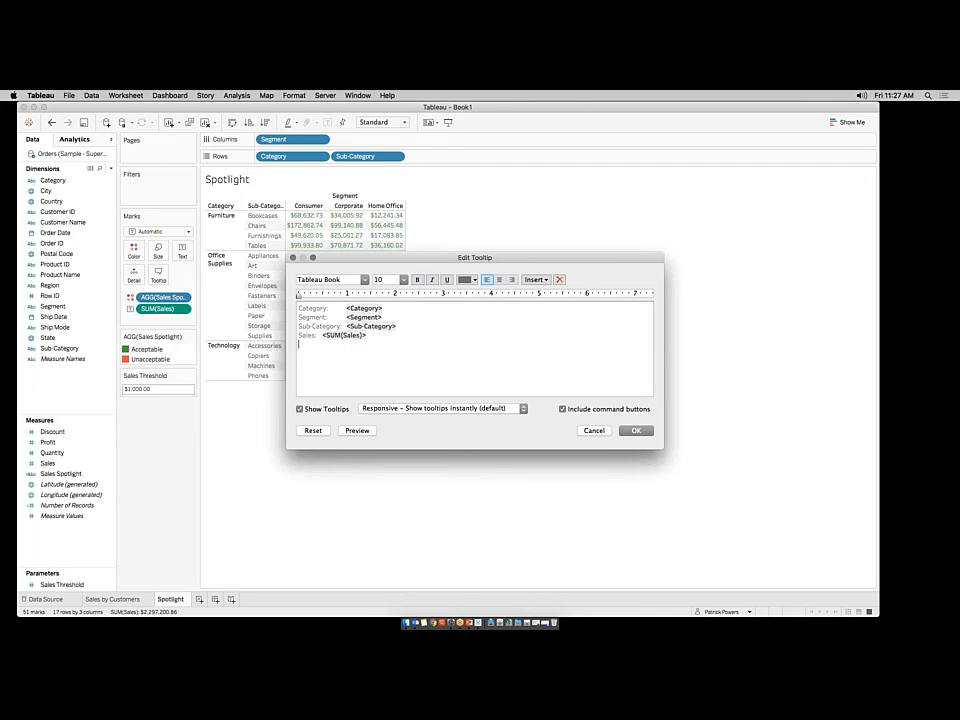
click(636, 430)
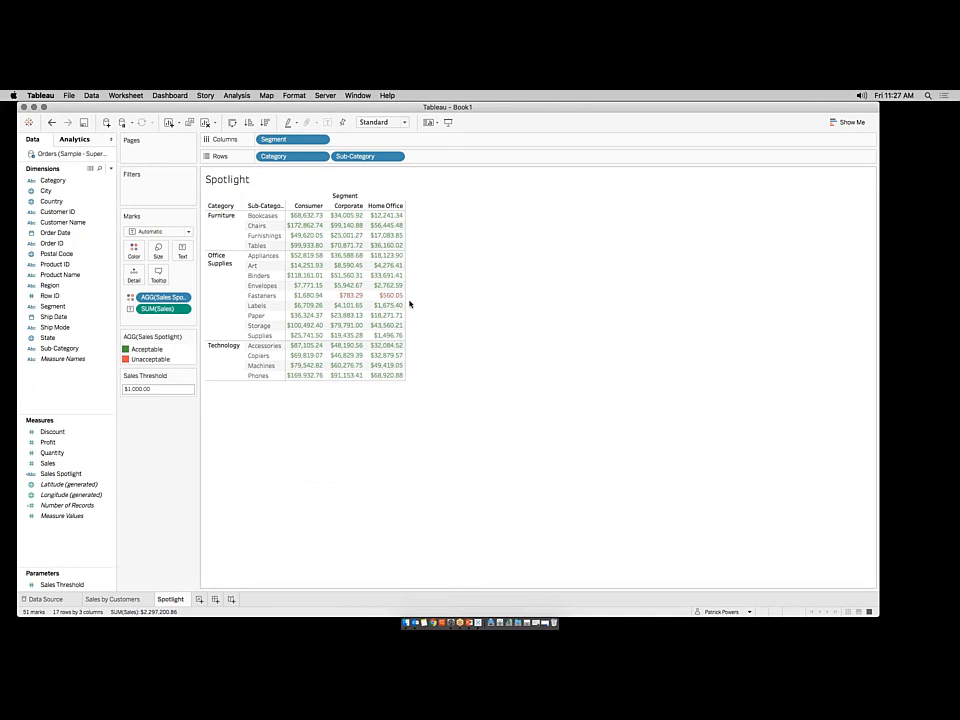
mouse_move(385, 296)
mouse_move(343, 301)
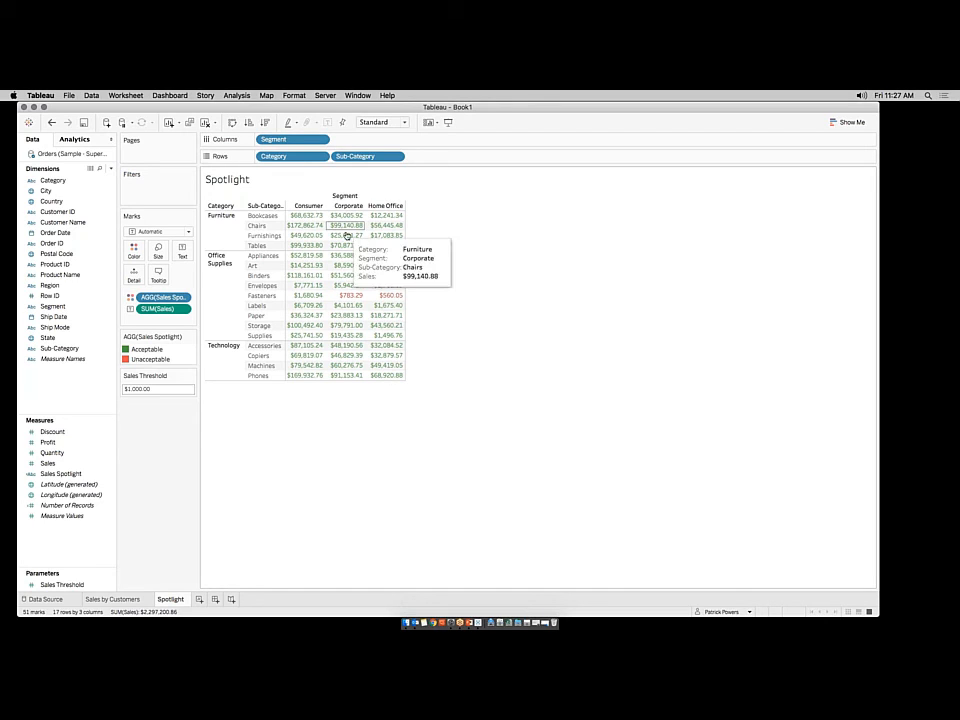
mouse_move(383, 239)
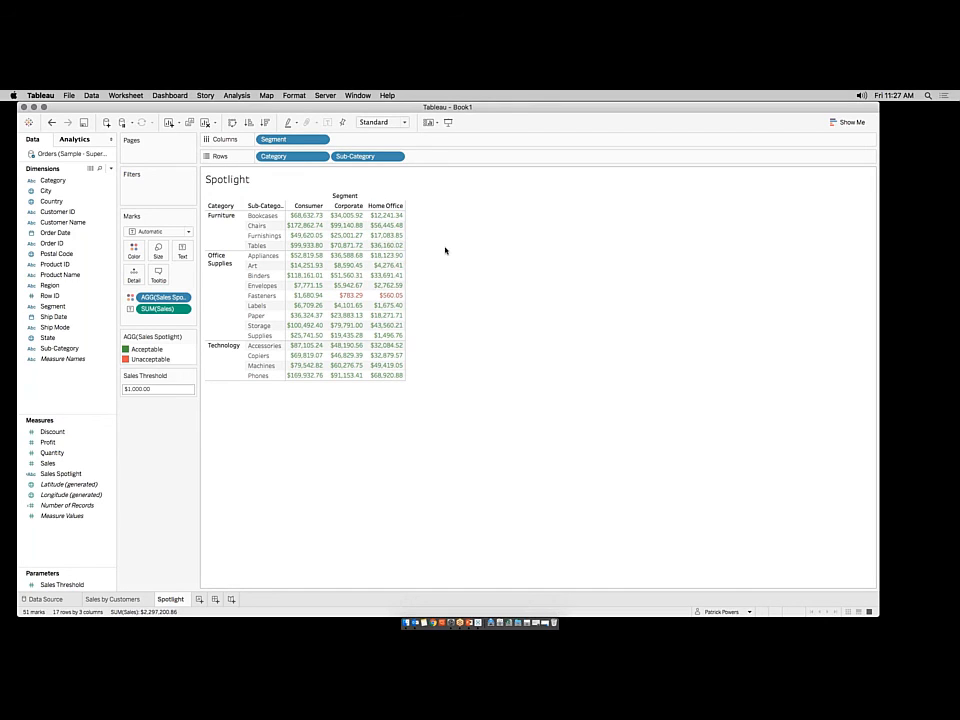